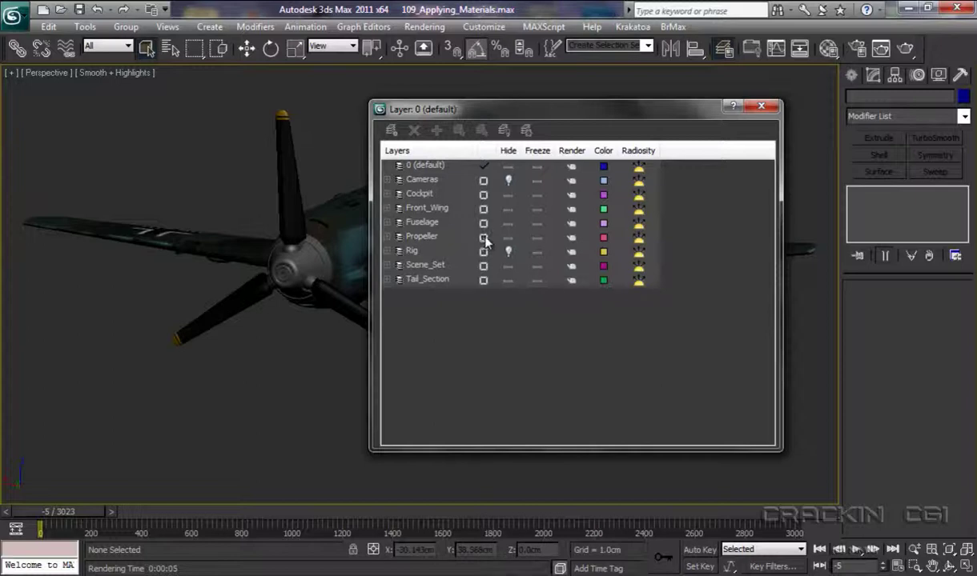
Step: Make the Propeller layer current, hide Prop_Blades, Prop_Housing and the static nose cone, and unhide the spinning nose cone
{"action": "left_click", "coordinate": [483, 239]}
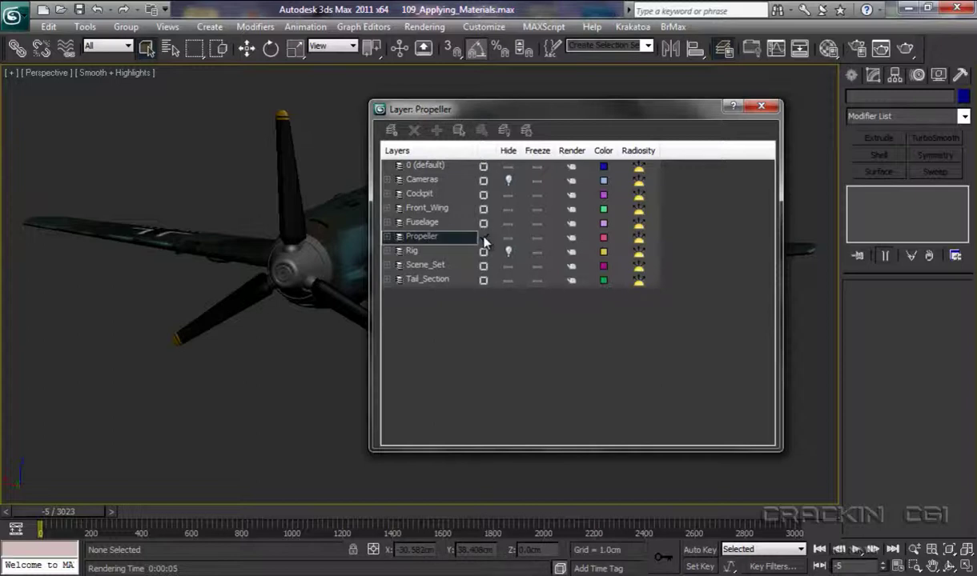
{"action": "left_click", "coordinate": [388, 238]}
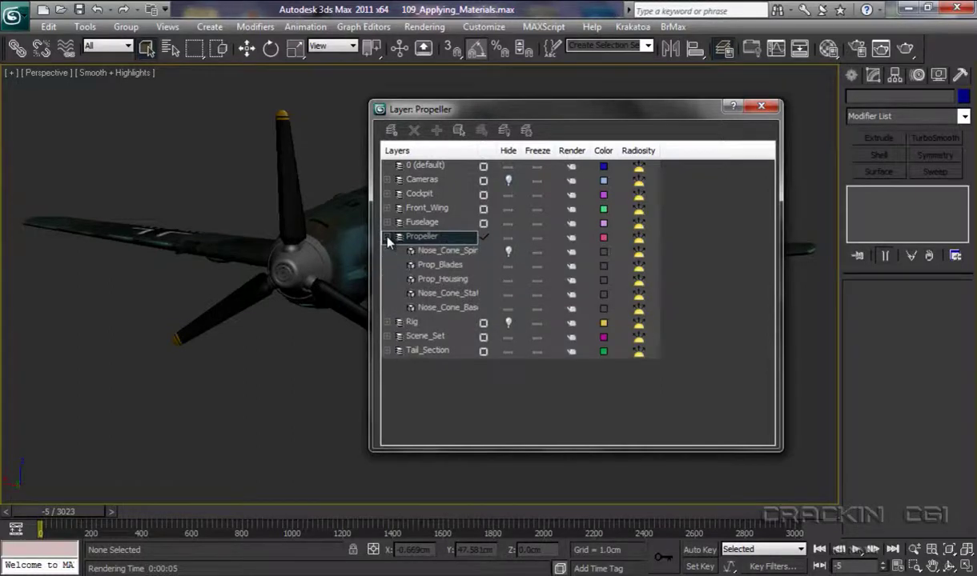
{"action": "left_click", "coordinate": [509, 266]}
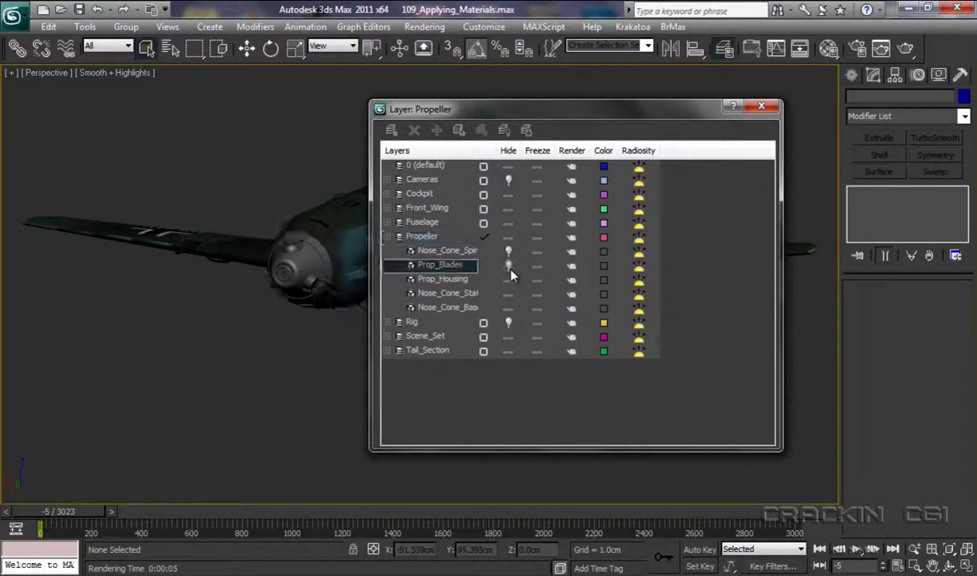
{"action": "left_click", "coordinate": [508, 280]}
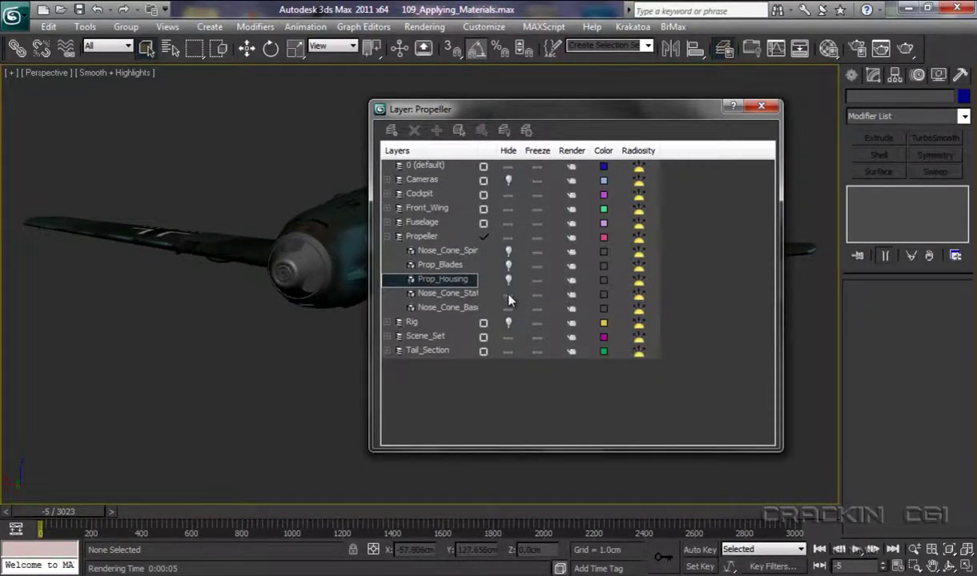
{"action": "left_click", "coordinate": [508, 295]}
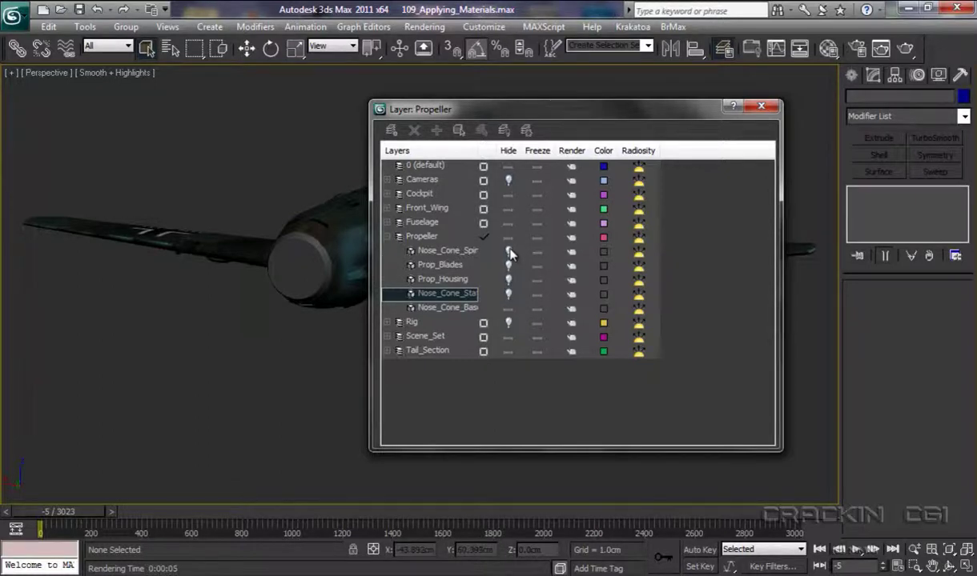
{"action": "left_click", "coordinate": [509, 252]}
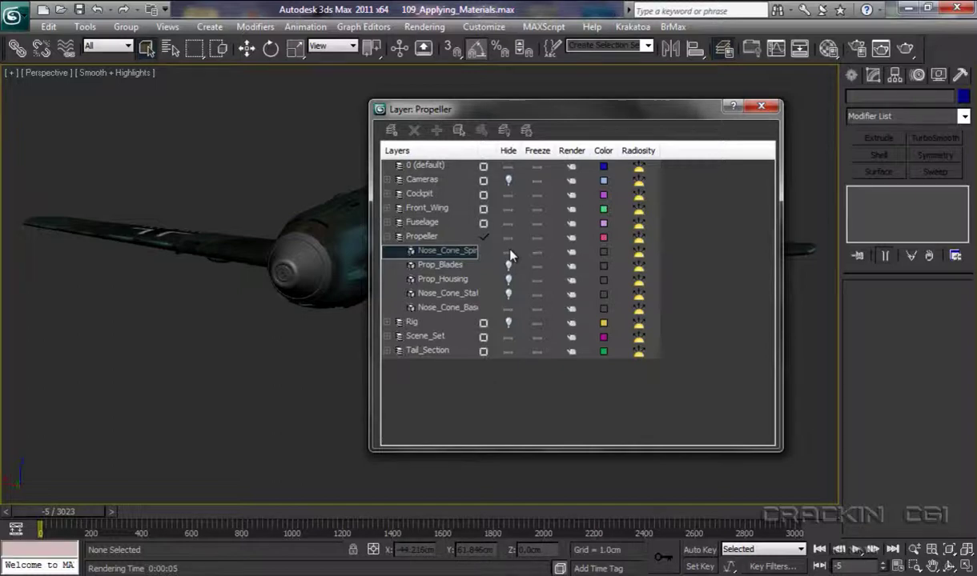
{"action": "left_click", "coordinate": [765, 109]}
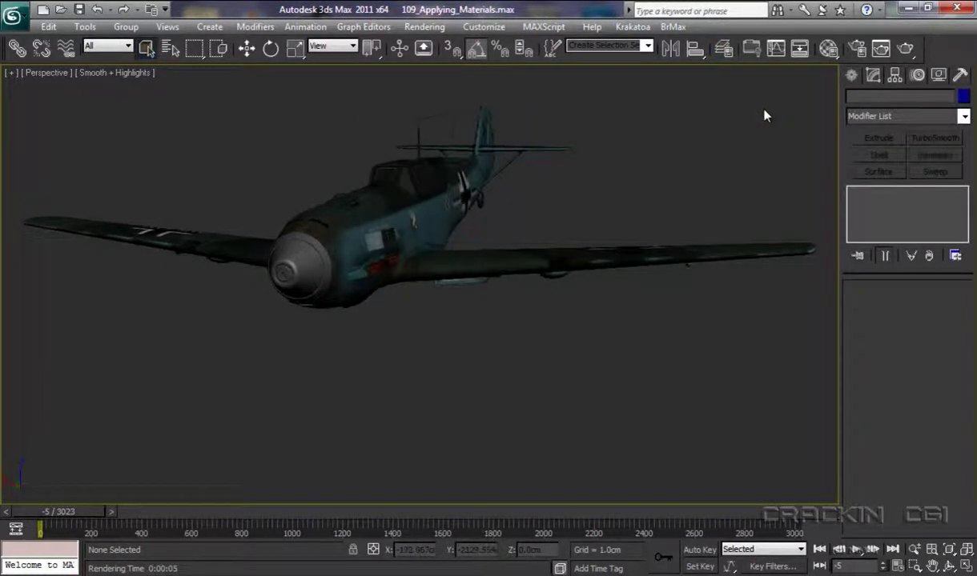
Step: Change the viewport to the Back view of the aircraft and save the scene
{"action": "left_click", "coordinate": [40, 73]}
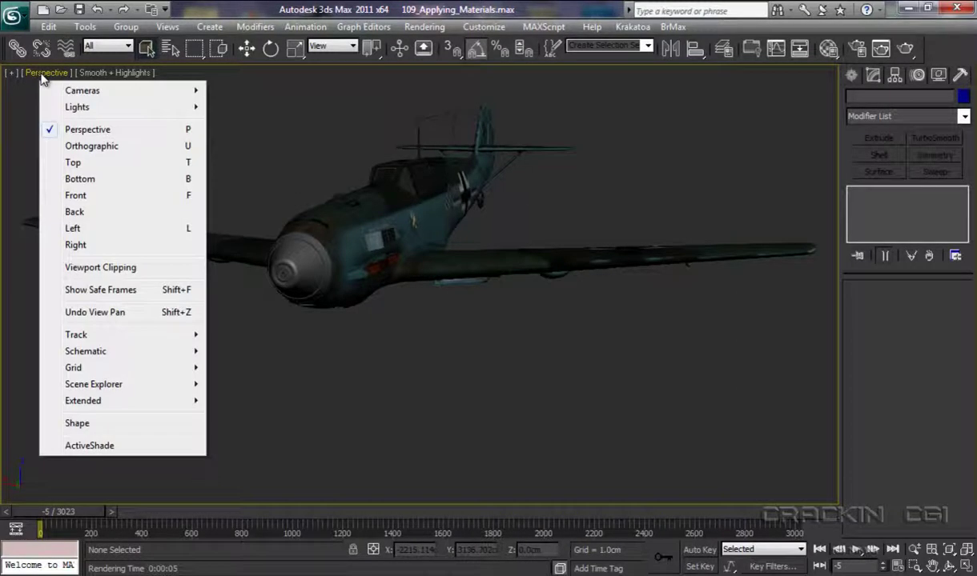
{"action": "left_click", "coordinate": [100, 213]}
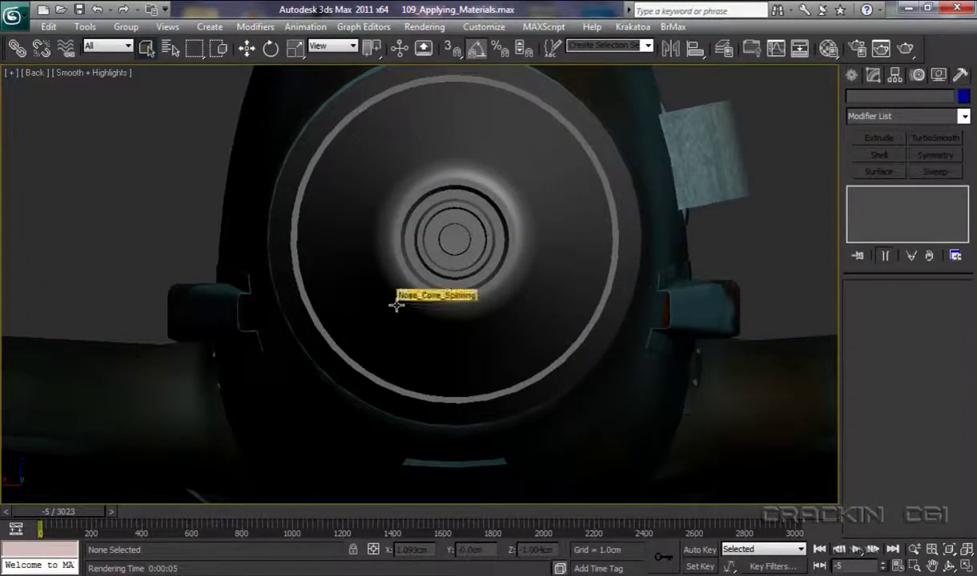
{"action": "key", "text": "ctrl+s"}
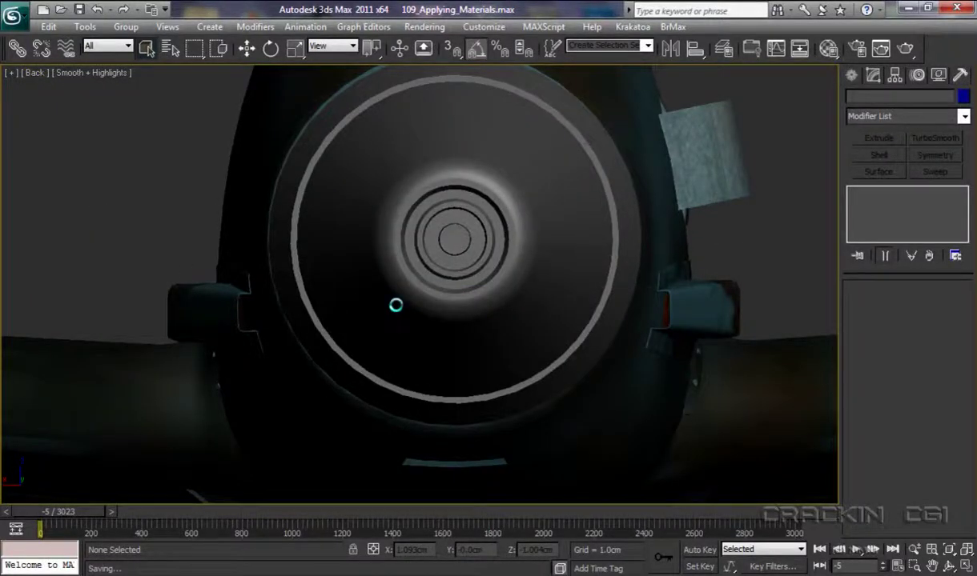
{"action": "scroll", "coordinate": [396, 305], "scroll_direction": "down", "scroll_amount": 6}
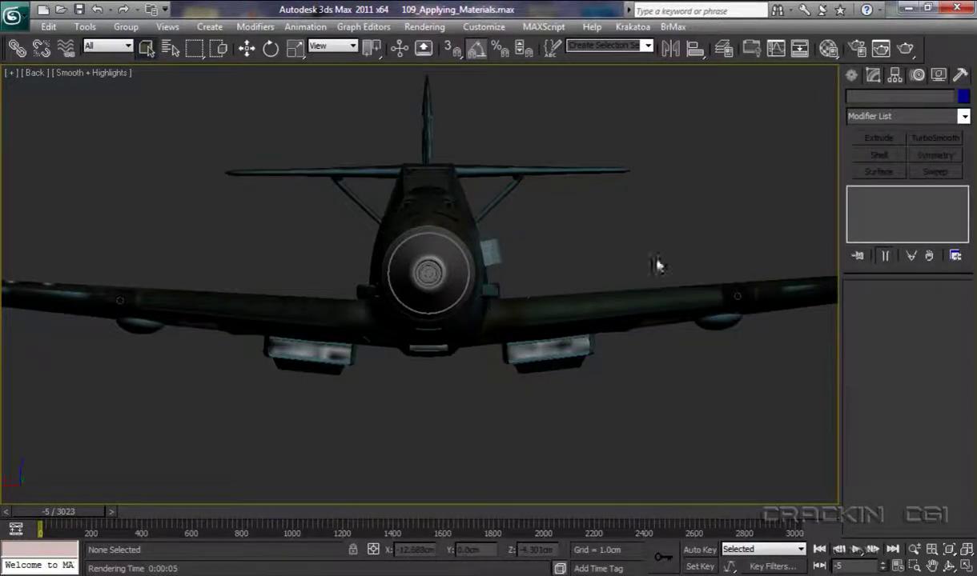
Step: Create a plane across the aircraft's nose in the Back view, with length and width of 80 cm
{"action": "left_click", "coordinate": [851, 76]}
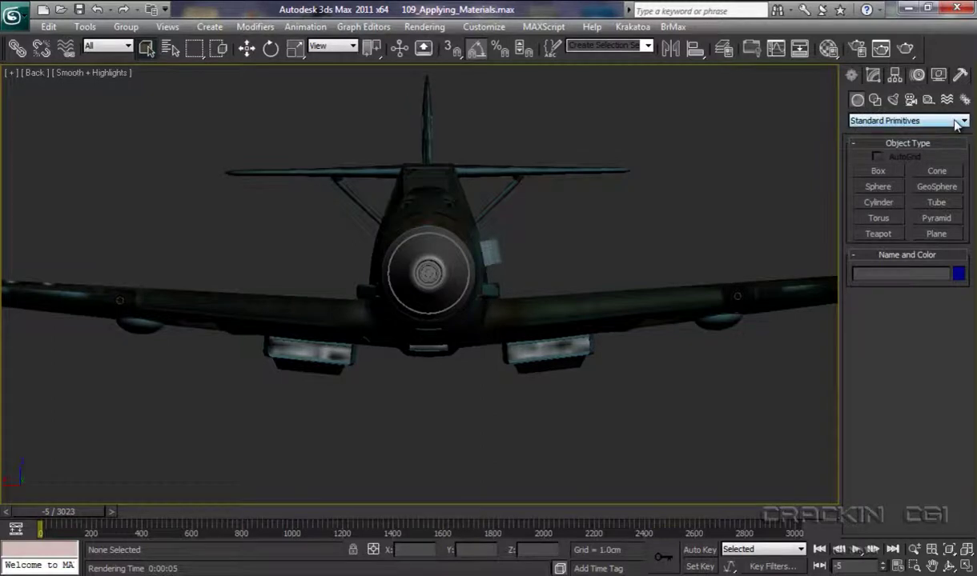
{"action": "left_click", "coordinate": [937, 234]}
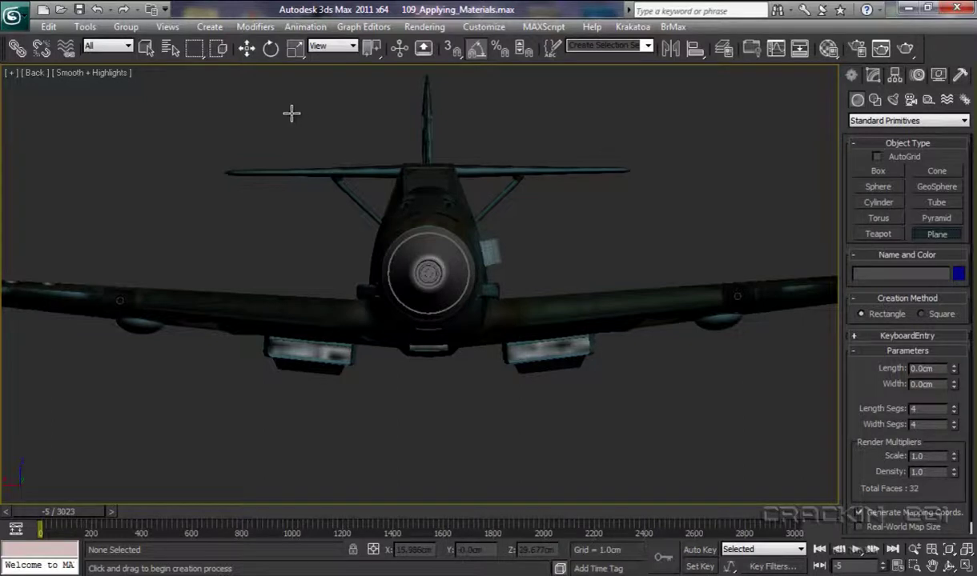
{"action": "left_click_drag", "start_coordinate": [291, 114], "coordinate": [630, 459]}
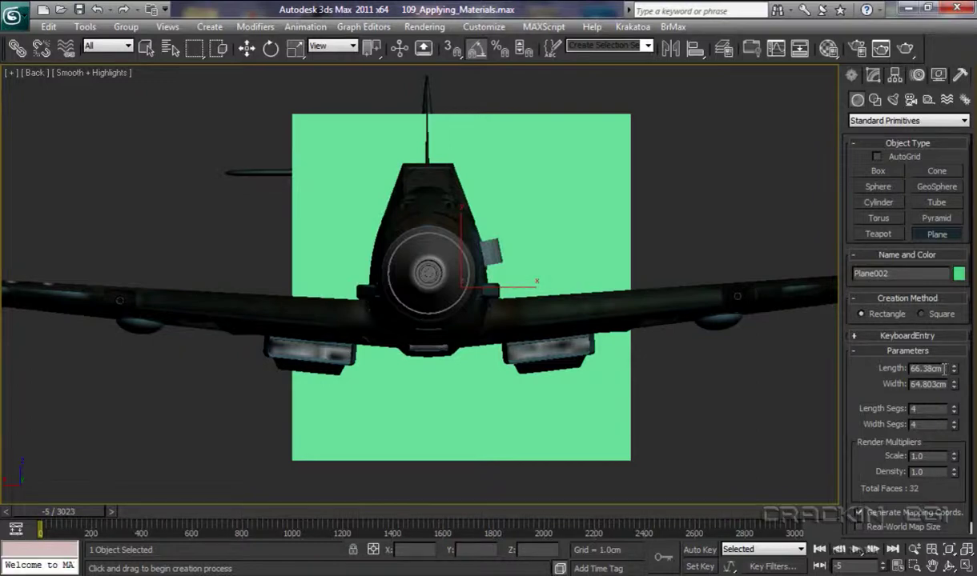
{"action": "left_click_drag", "start_coordinate": [944, 368], "coordinate": [873, 368]}
{"action": "type", "text": "80"}
{"action": "key", "text": "Tab"}
{"action": "type", "text": "80"}
{"action": "key", "text": "Return"}
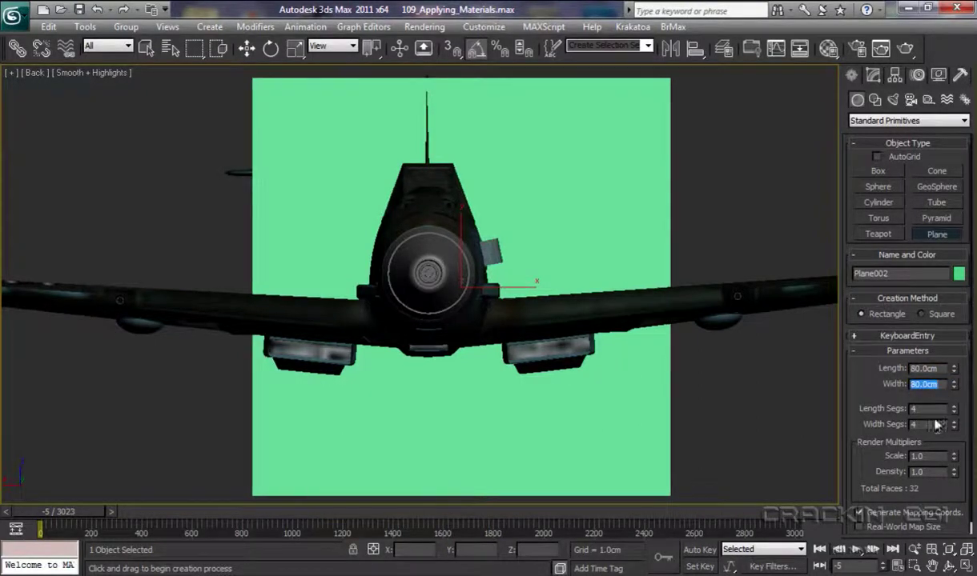
Step: Set the plane's length segments to 1 and convert the plane to an Editable Poly
{"action": "double_click", "coordinate": [907, 410]}
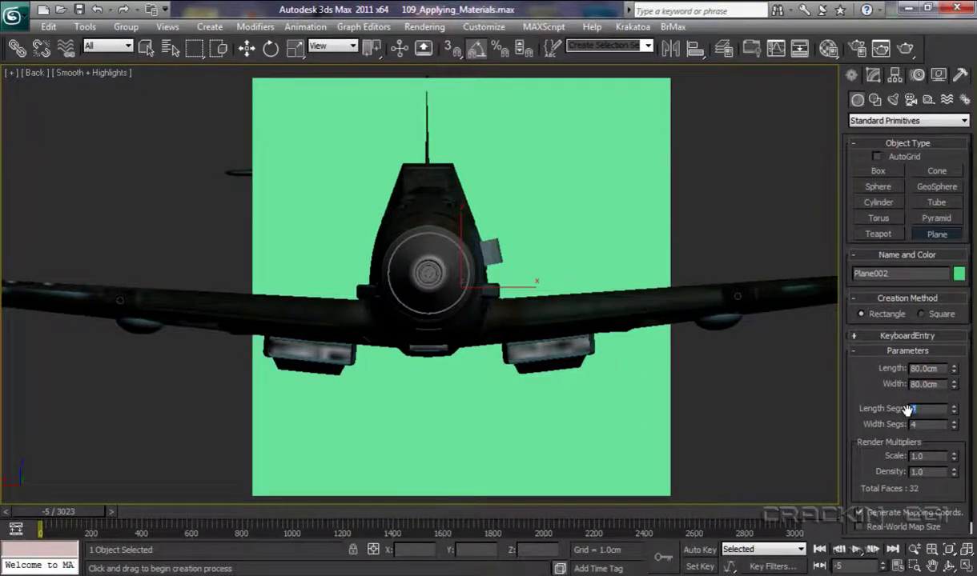
{"action": "type", "text": "1"}
{"action": "key", "text": "Tab"}
{"action": "key", "text": "w"}
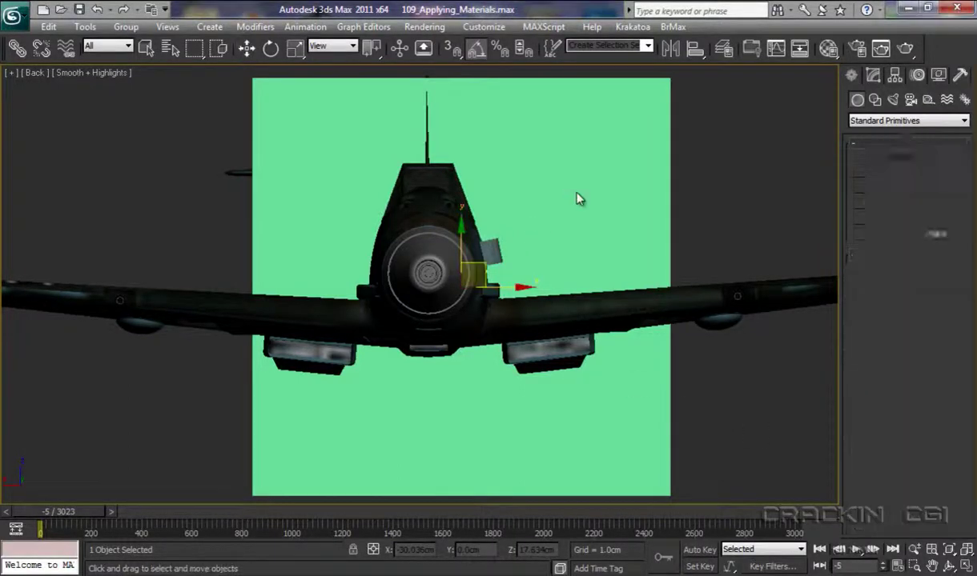
{"action": "right_click", "coordinate": [575, 187]}
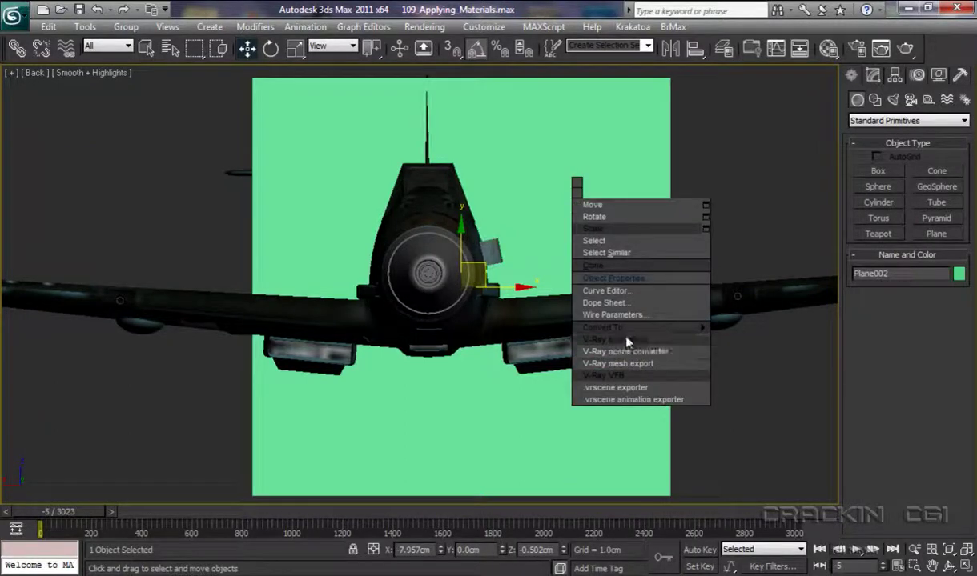
{"action": "mouse_move", "coordinate": [626, 329]}
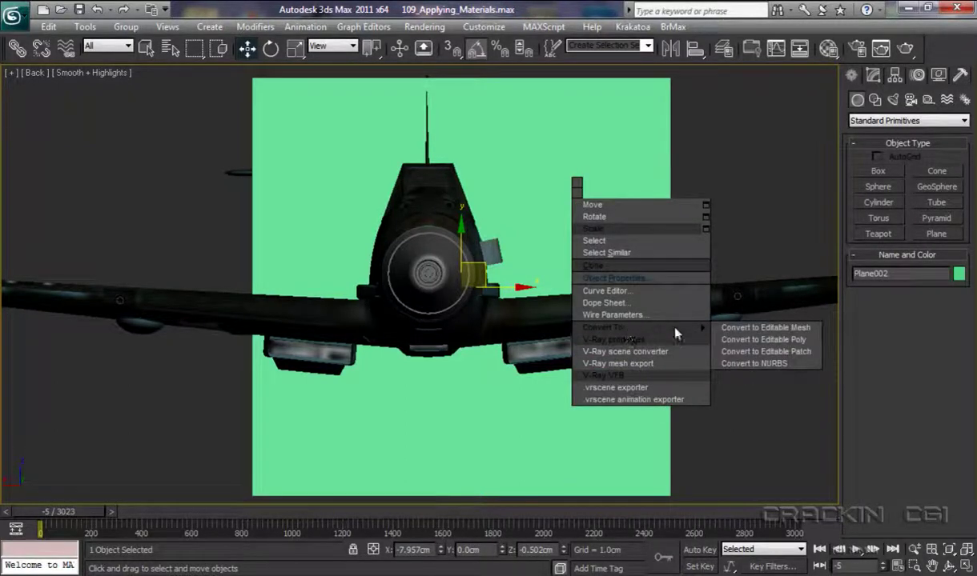
{"action": "left_click", "coordinate": [755, 340]}
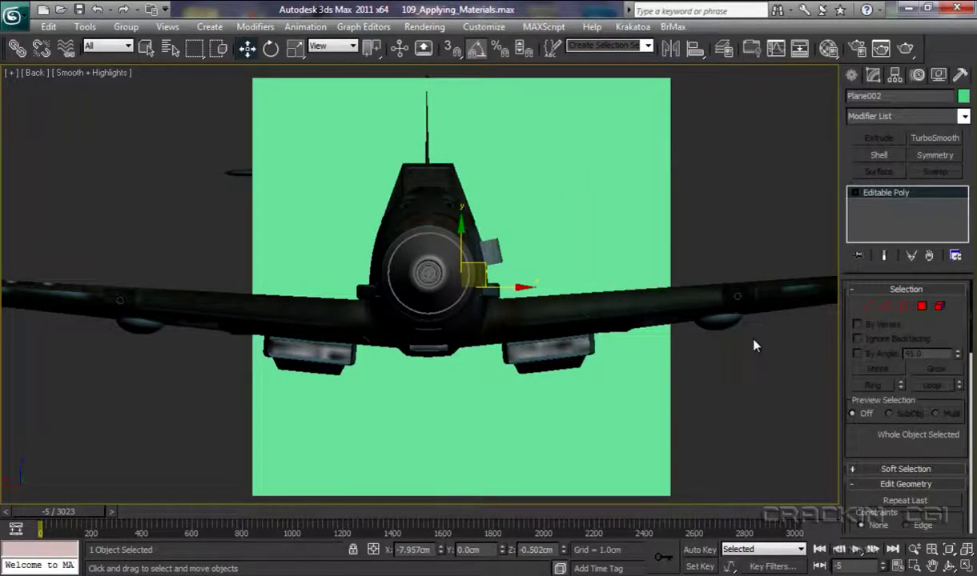
Step: Align the plane to the spinning nose cone in X, Y and Z position, pivot point to pivot point
{"action": "key", "text": "alt+a"}
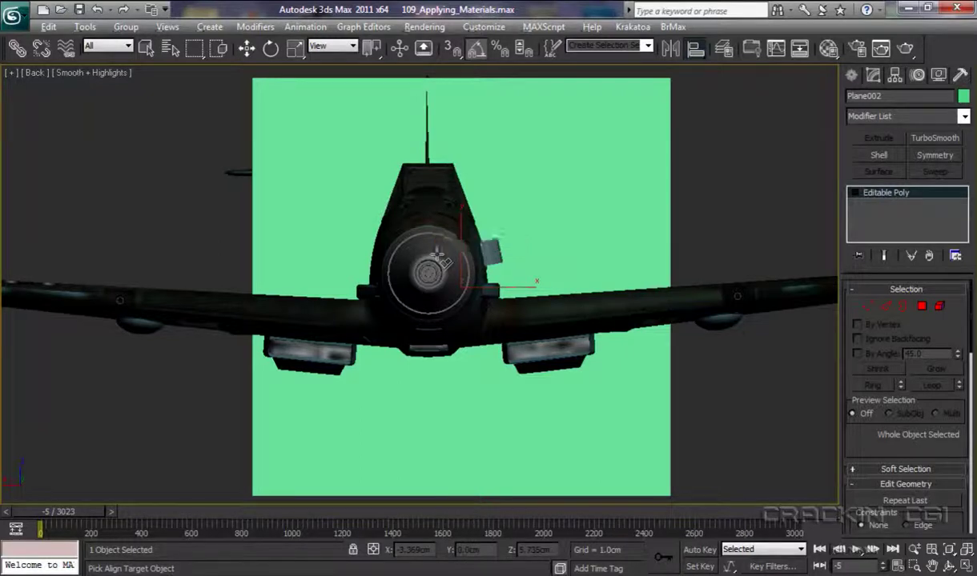
{"action": "left_click", "coordinate": [437, 258]}
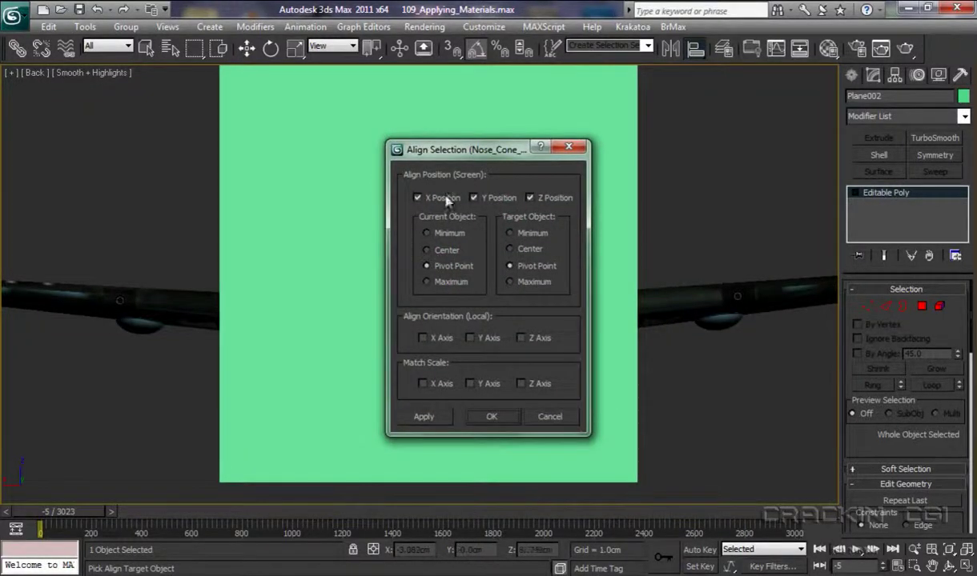
{"action": "left_click", "coordinate": [493, 417]}
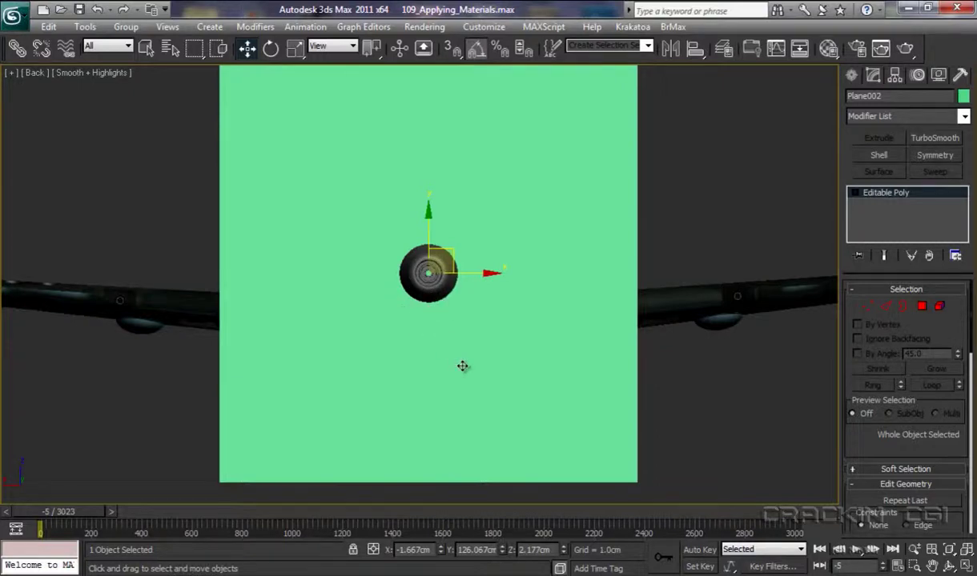
Step: In the Left view, move the plane back towards the fuselage to Y about 123.9 cm, and return to the Perspective view
{"action": "key", "text": "l"}
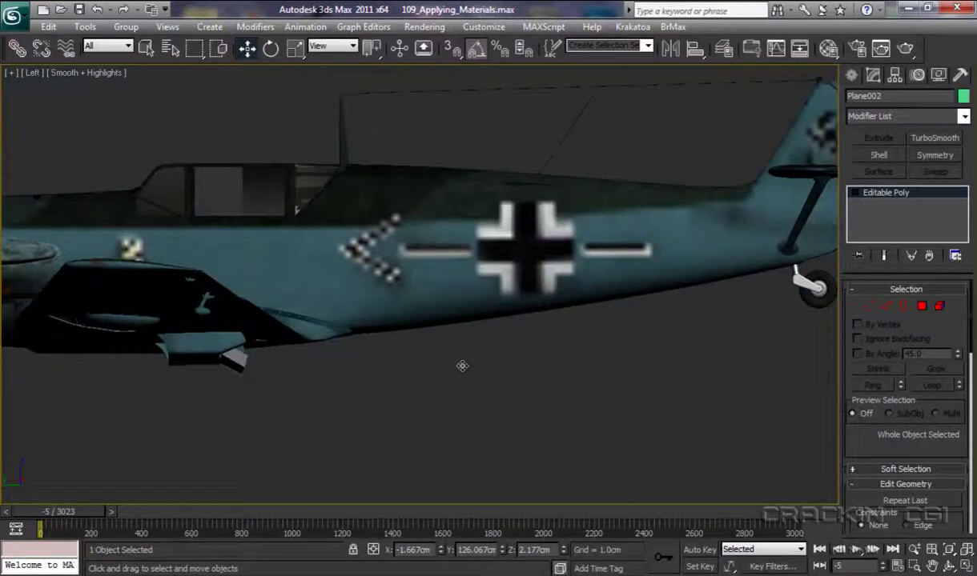
{"action": "middle_click_drag", "start_coordinate": [429, 382], "coordinate": [669, 392]}
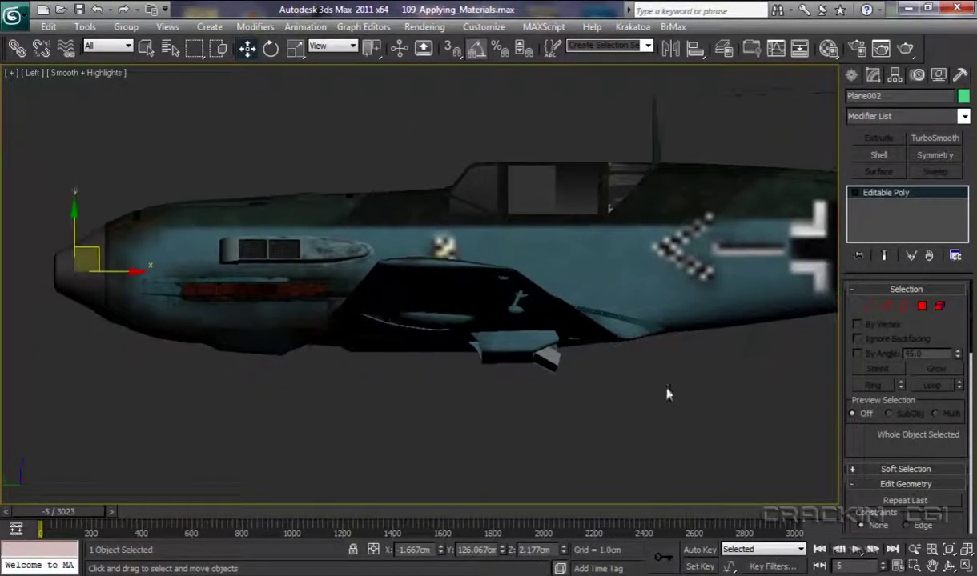
{"action": "middle_click_drag", "start_coordinate": [388, 395], "coordinate": [643, 401]}
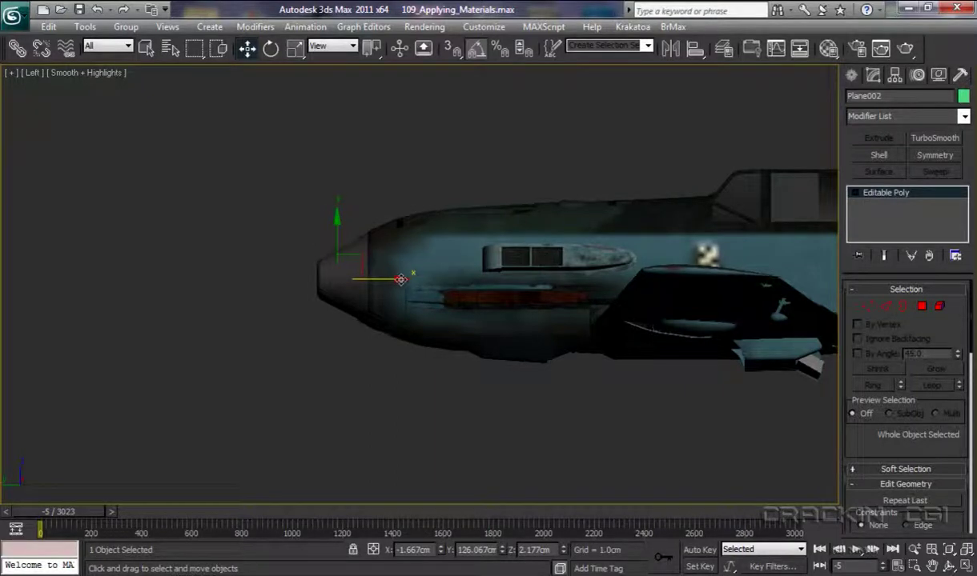
{"action": "left_click_drag", "start_coordinate": [400, 280], "coordinate": [409, 281]}
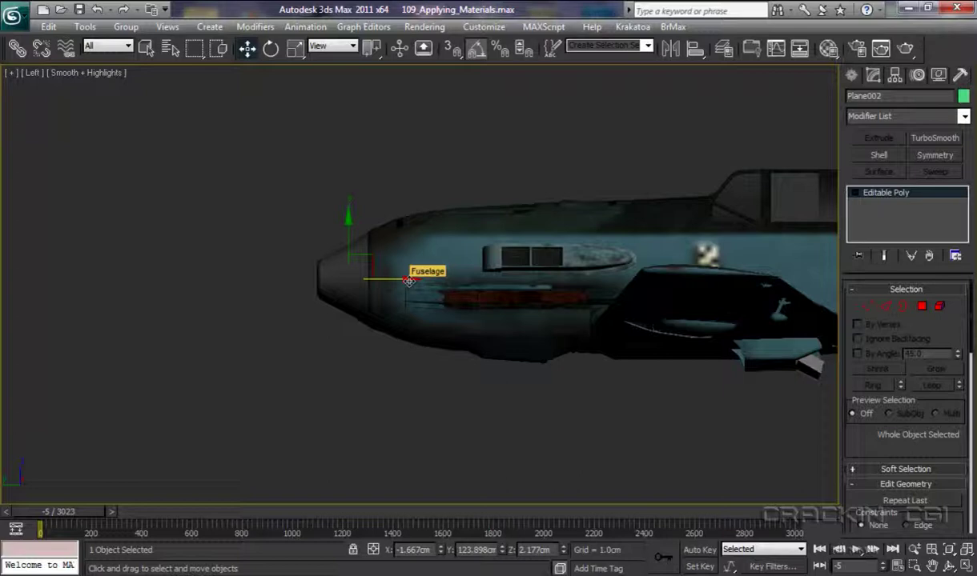
{"action": "key", "text": "p"}
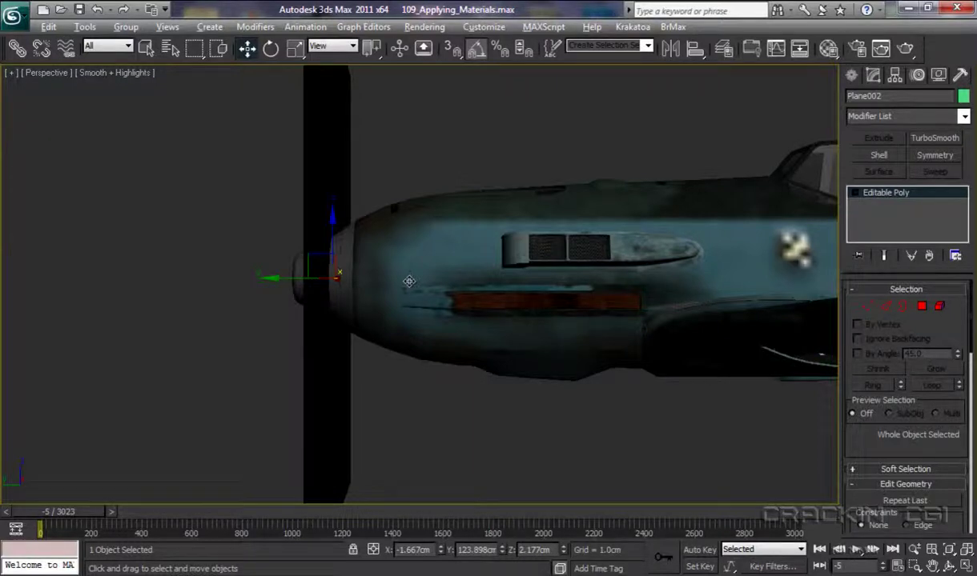
{"action": "middle_click_drag", "start_coordinate": [408, 281], "coordinate": [508, 281], "text": "alt"}
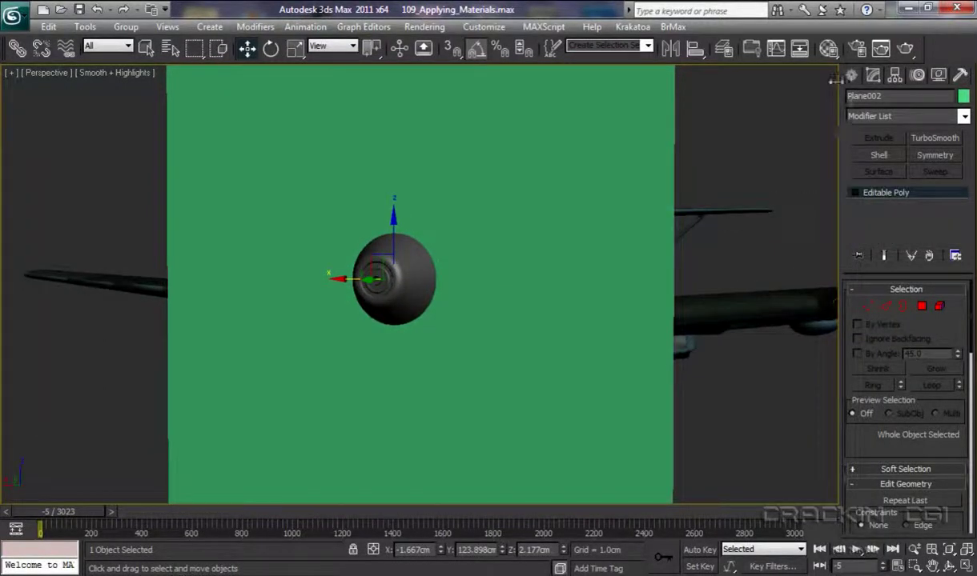
Step: In the Material Editor, add a Bitmap map to the Diffuse Color of the Default_23 material
{"action": "left_click", "coordinate": [828, 50]}
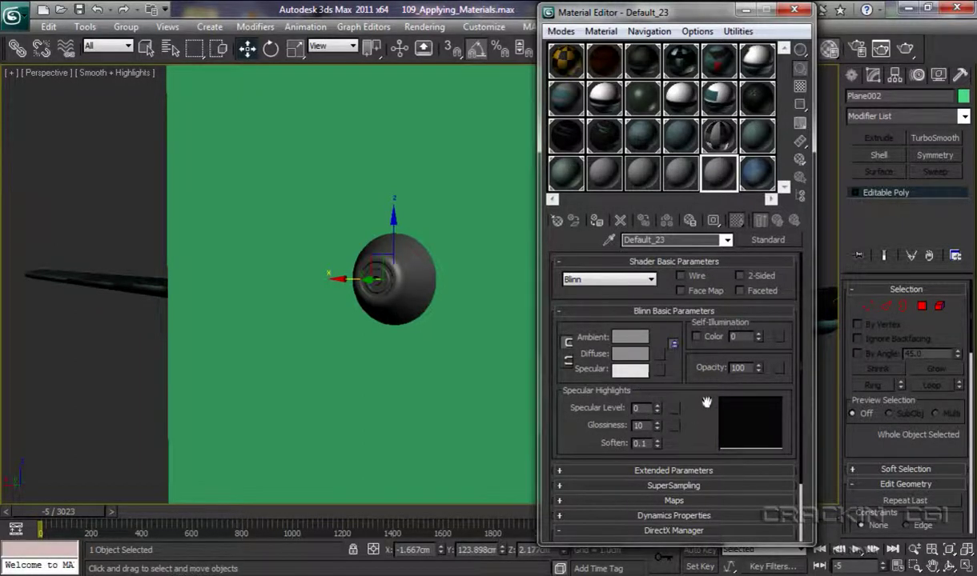
{"action": "left_click", "coordinate": [675, 500]}
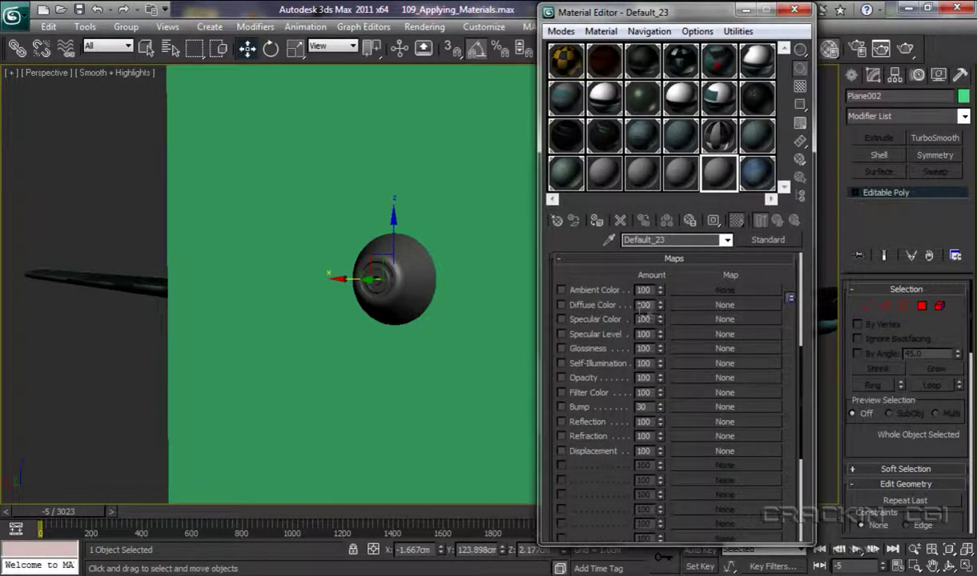
{"action": "left_click", "coordinate": [727, 308]}
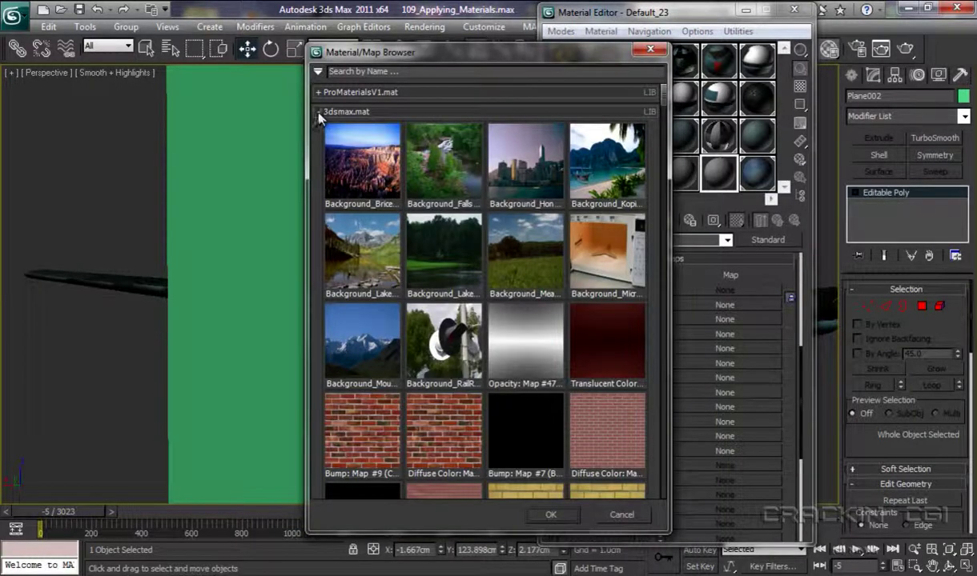
{"action": "left_click", "coordinate": [318, 112]}
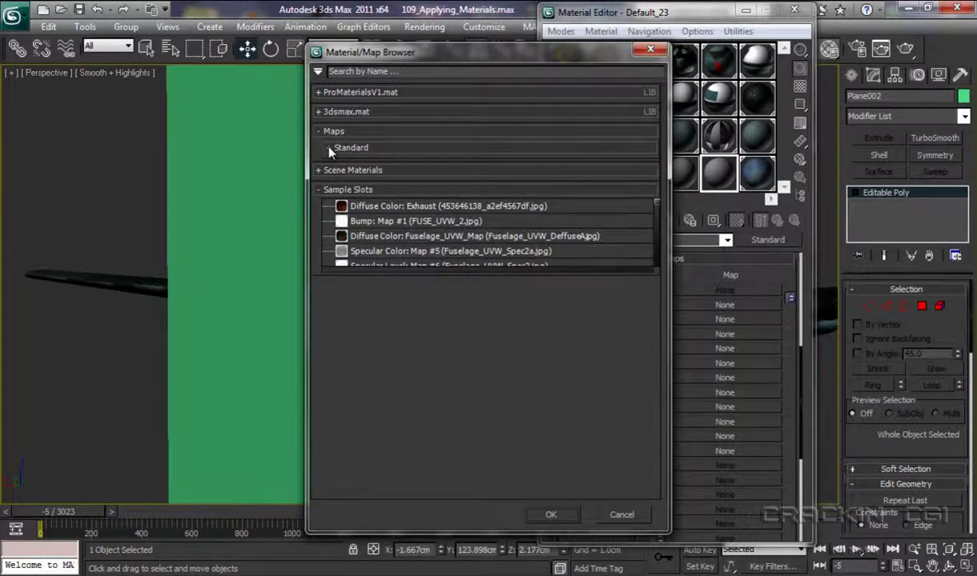
{"action": "left_click", "coordinate": [329, 149]}
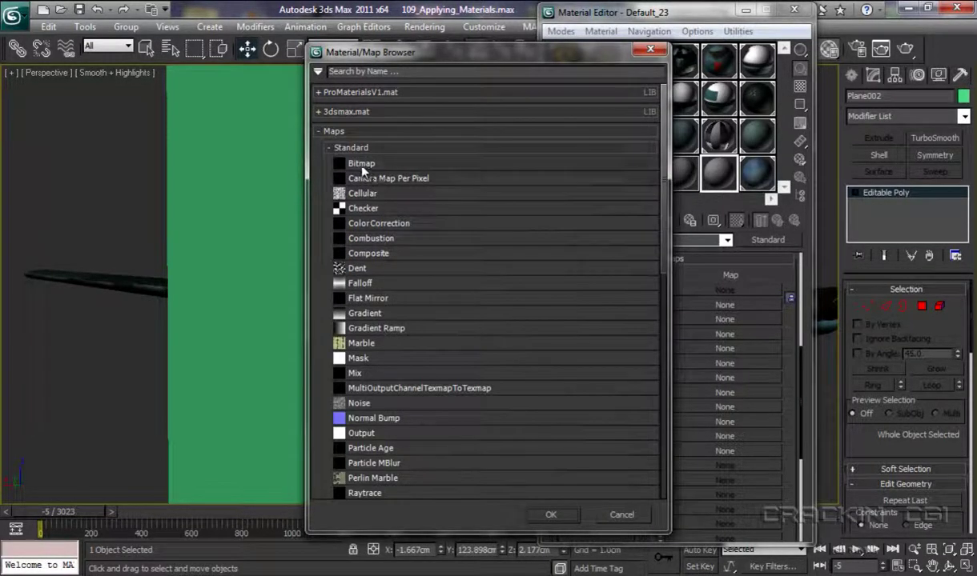
{"action": "double_click", "coordinate": [362, 164]}
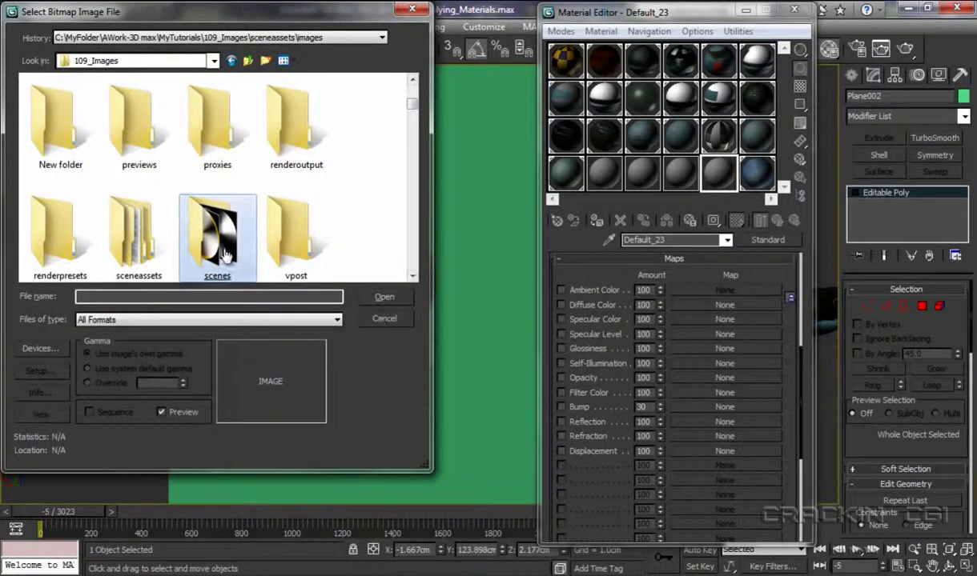
Step: Load Prop_Spin_01 from the scenes folder as the diffuse bitmap and return to the parent material
{"action": "double_click", "coordinate": [222, 253]}
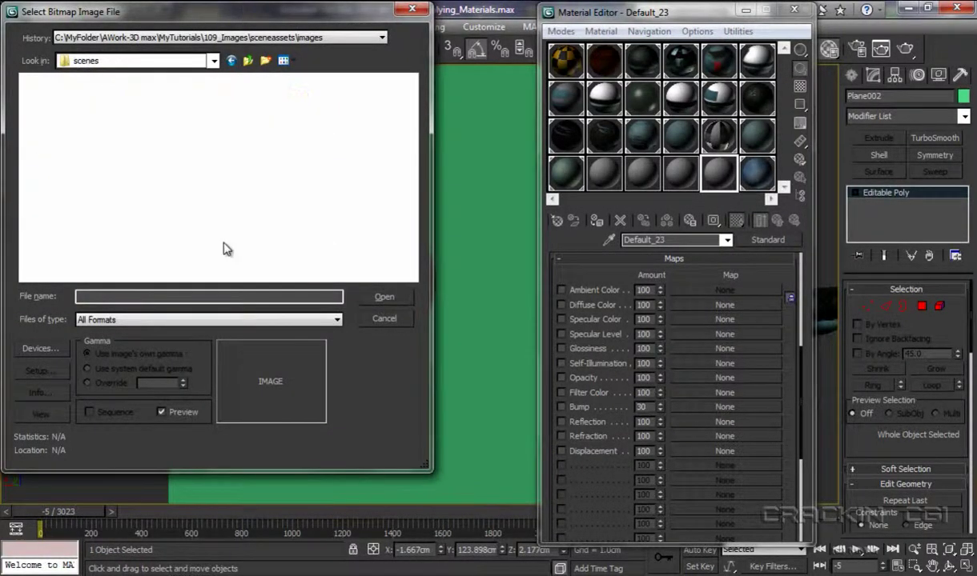
{"action": "left_click", "coordinate": [225, 249]}
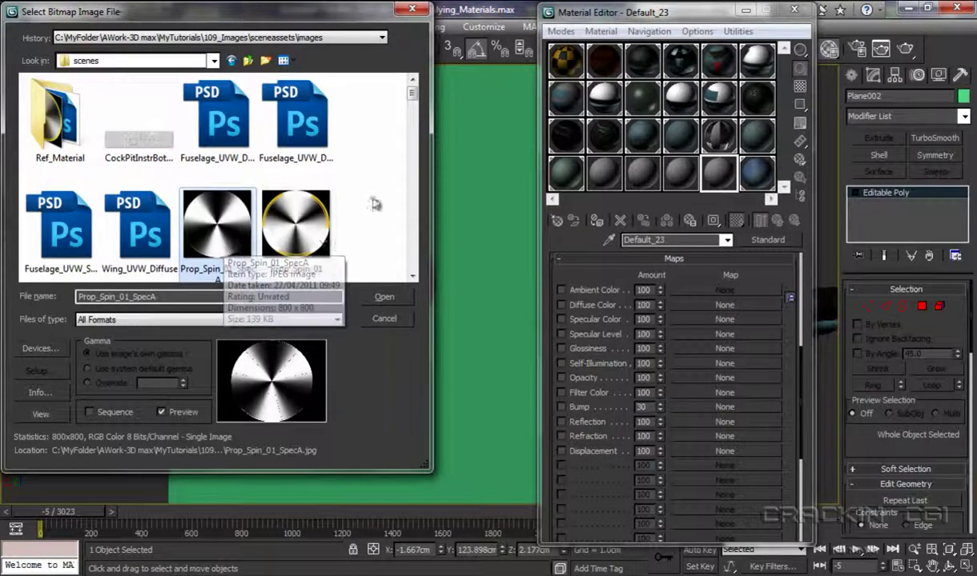
{"action": "scroll", "coordinate": [413, 108], "scroll_direction": "down", "scroll_amount": 1}
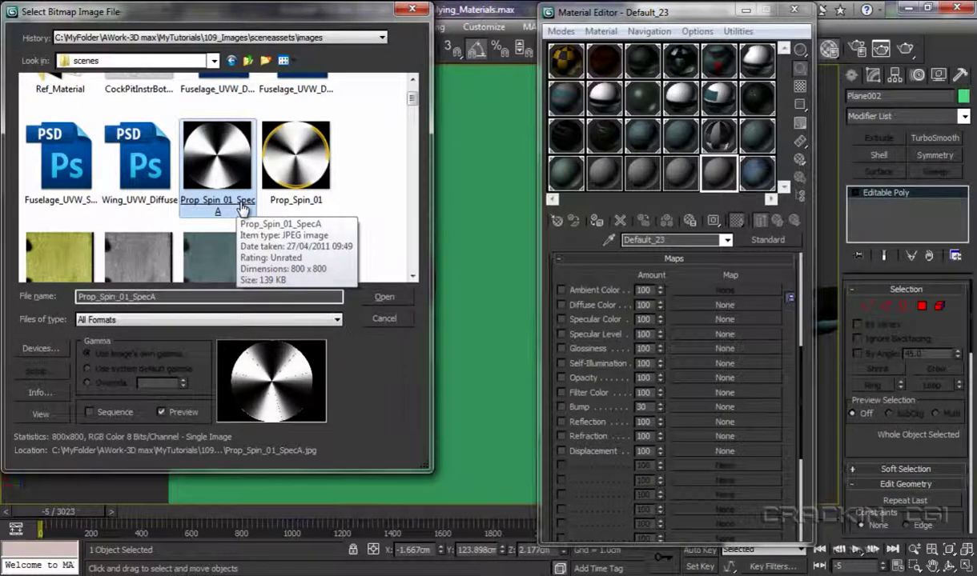
{"action": "left_click", "coordinate": [294, 164]}
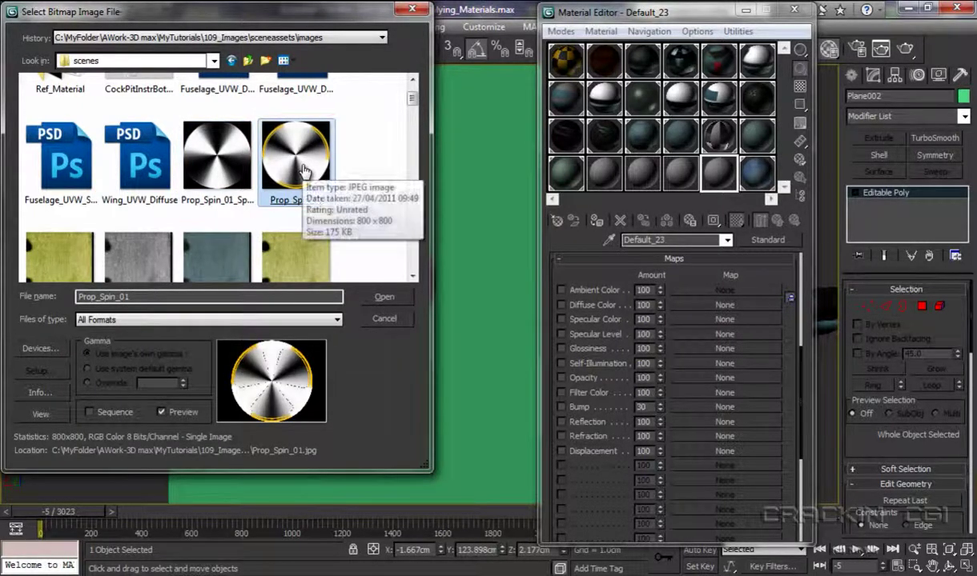
{"action": "double_click", "coordinate": [303, 169]}
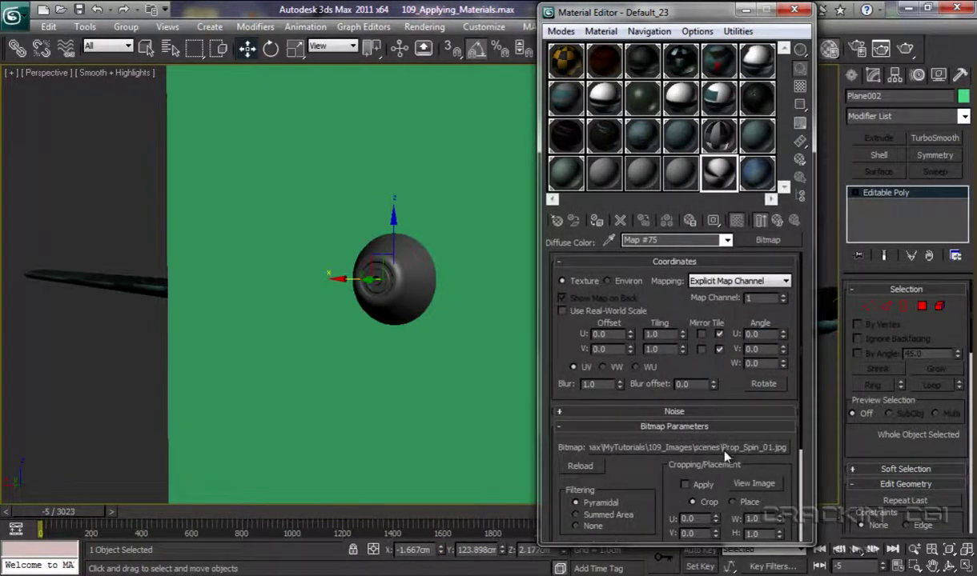
{"action": "left_click", "coordinate": [778, 222]}
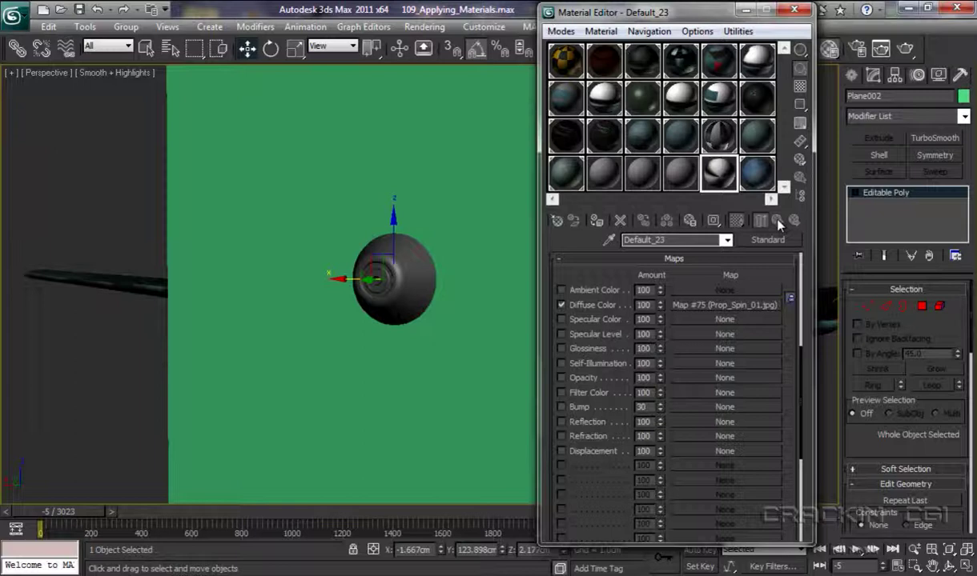
Step: Apply the Default_23 material to the plane and move the Material Editor aside to show the whole propeller disc
{"action": "left_click_drag", "start_coordinate": [718, 172], "coordinate": [230, 118]}
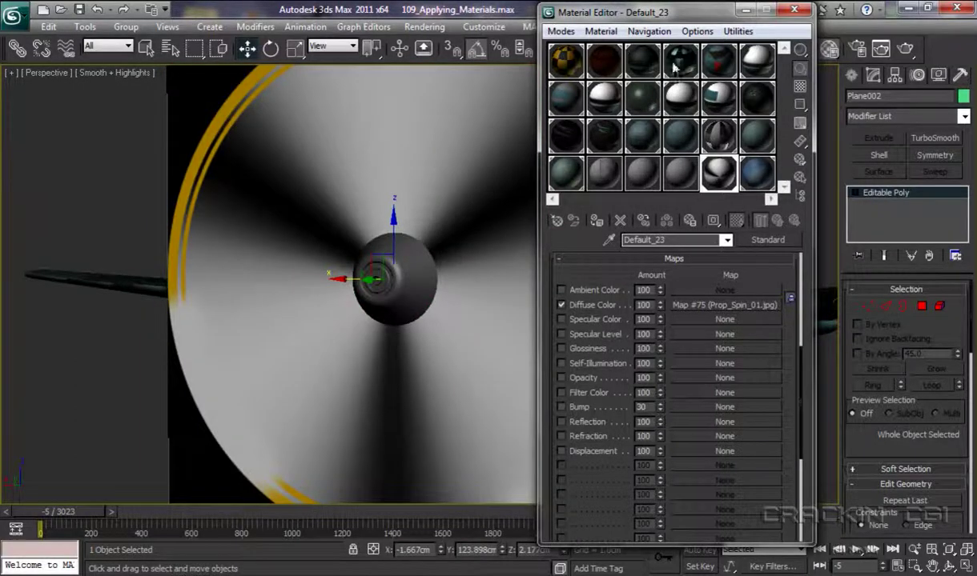
{"action": "left_click_drag", "start_coordinate": [673, 16], "coordinate": [827, 26]}
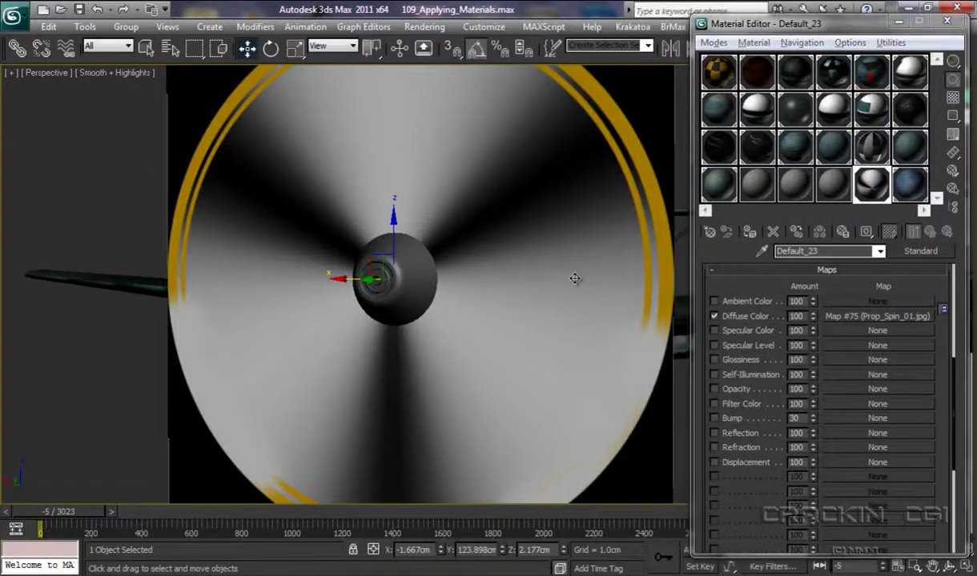
{"action": "scroll", "coordinate": [575, 278], "scroll_direction": "down", "scroll_amount": 4}
{"action": "scroll", "coordinate": [576, 284], "scroll_direction": "up", "scroll_amount": 2}
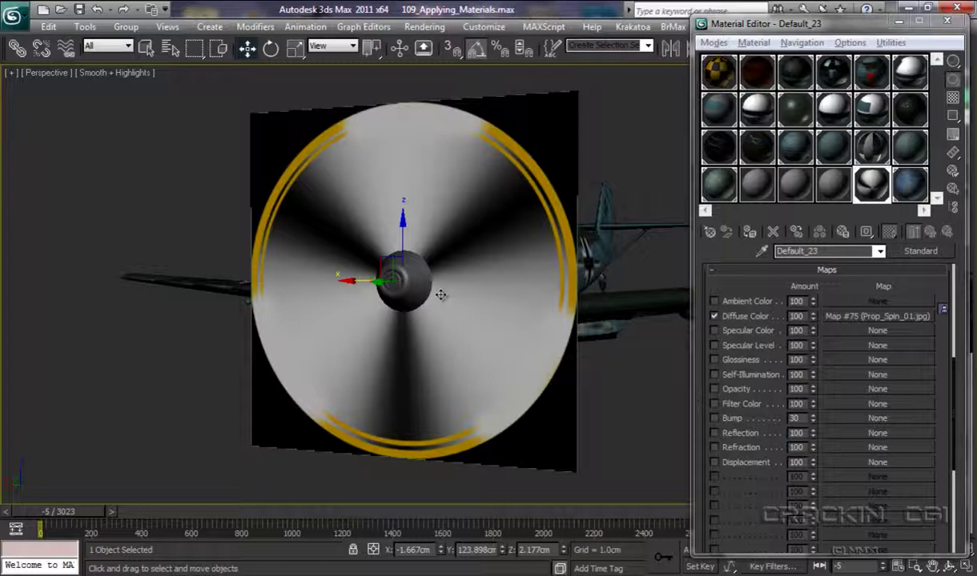
Step: Duplicate the Diffuse Color map into the Opacity map of the Default_23 material, using the Copy method
{"action": "left_click", "coordinate": [874, 317]}
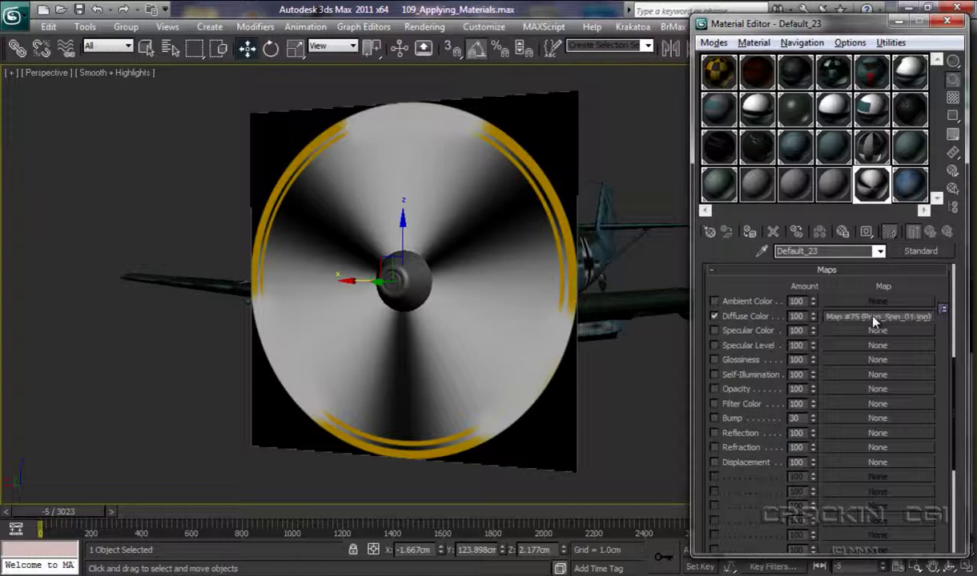
{"action": "left_click_drag", "start_coordinate": [875, 321], "coordinate": [868, 403]}
{"action": "left_click", "coordinate": [813, 291]}
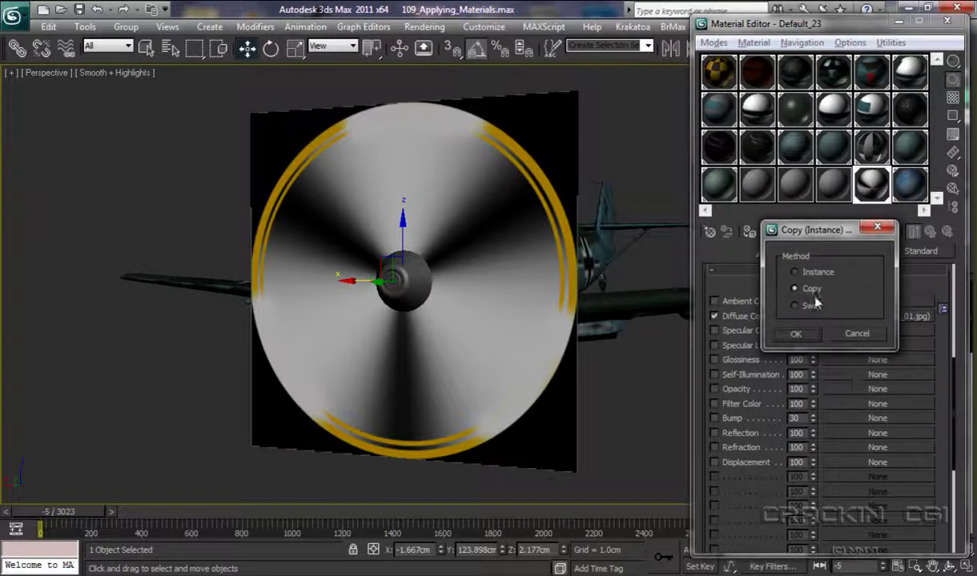
{"action": "left_click", "coordinate": [798, 336]}
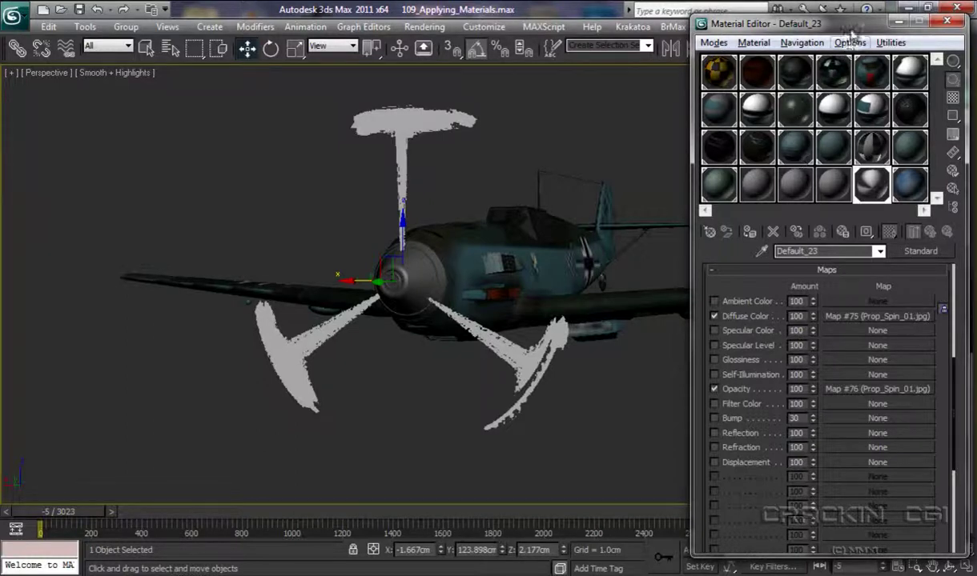
Step: Render the Perspective view to check the propeller's transparency, and close the render
{"action": "left_click_drag", "start_coordinate": [850, 30], "coordinate": [841, 160]}
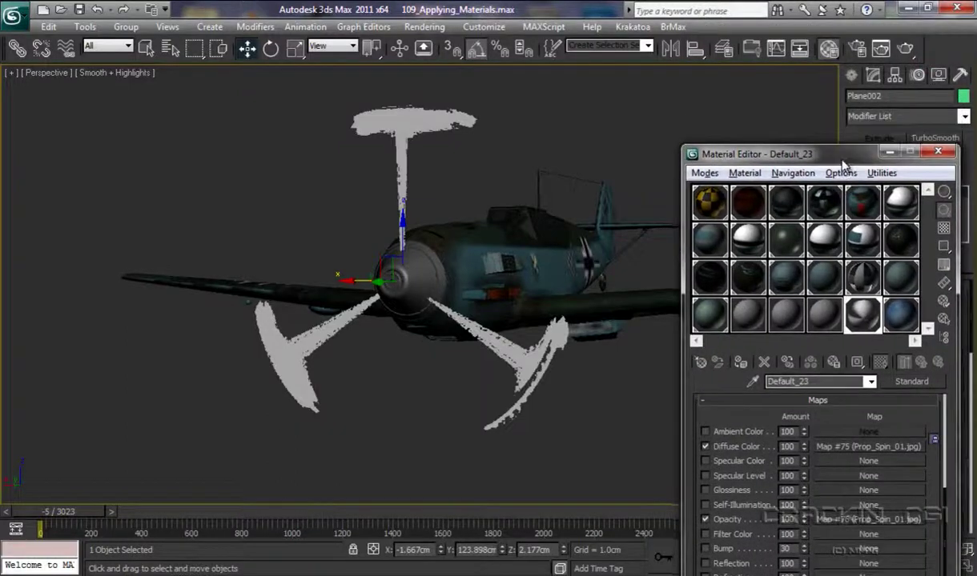
{"action": "left_click", "coordinate": [907, 50]}
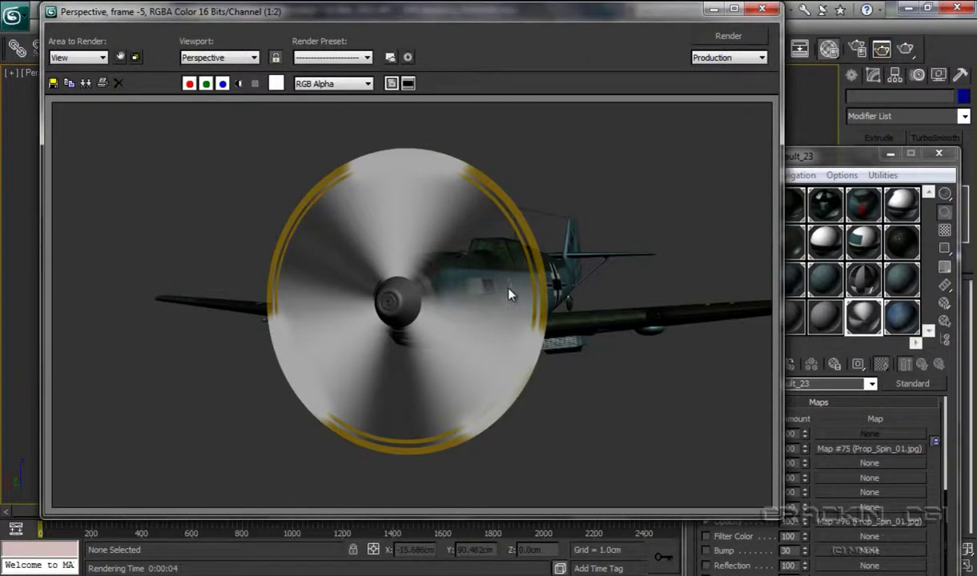
{"action": "left_click", "coordinate": [761, 8]}
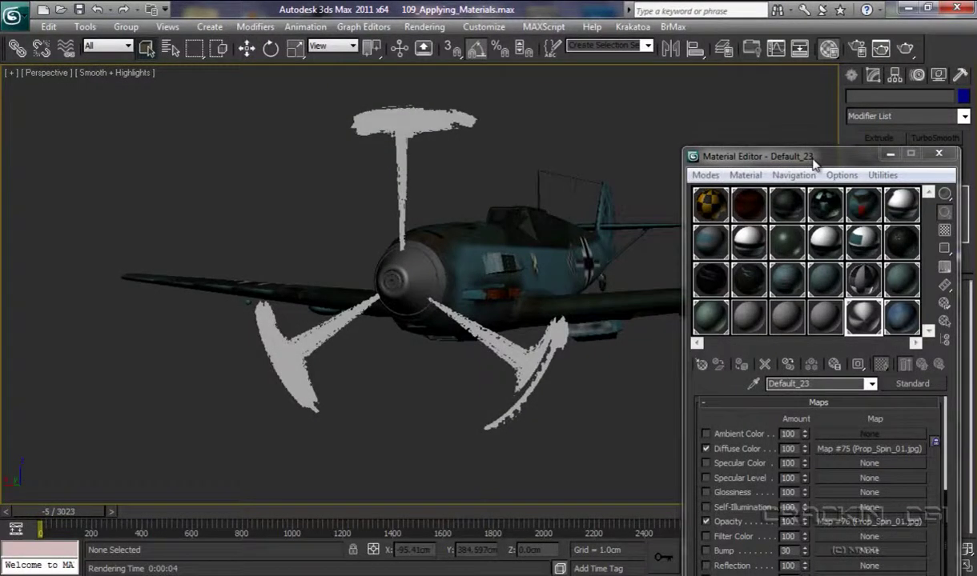
{"action": "left_click_drag", "start_coordinate": [816, 156], "coordinate": [703, 32]}
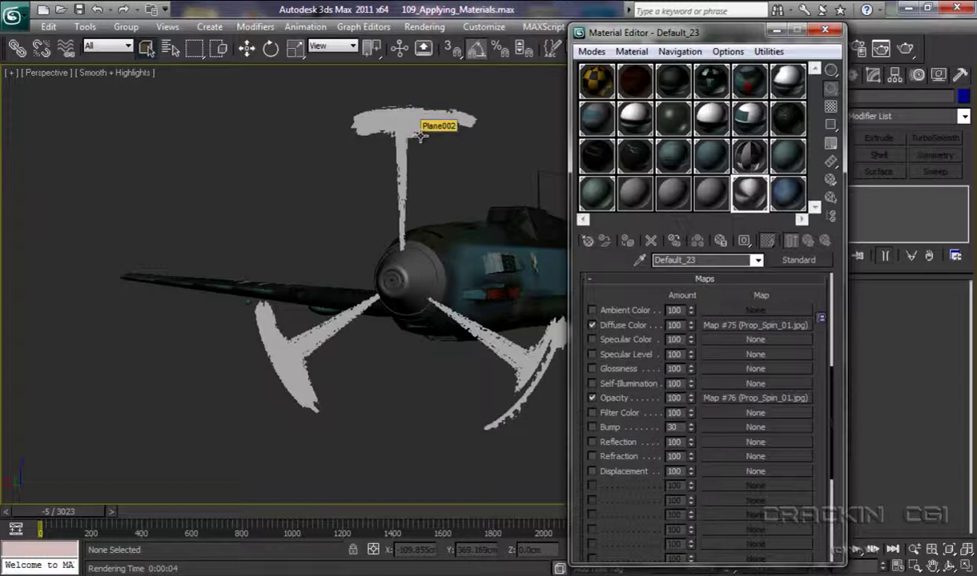
Step: Render the Perspective view again and compare the propeller with the Messerschmitt BF 109G-6 video in the web browser
{"action": "left_click", "coordinate": [906, 50]}
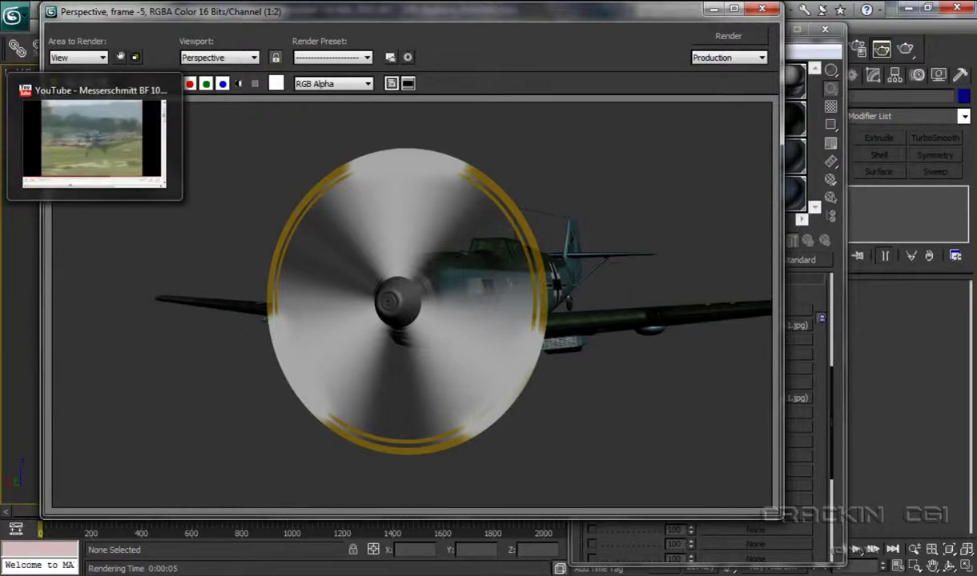
{"action": "left_click", "coordinate": [41, 155]}
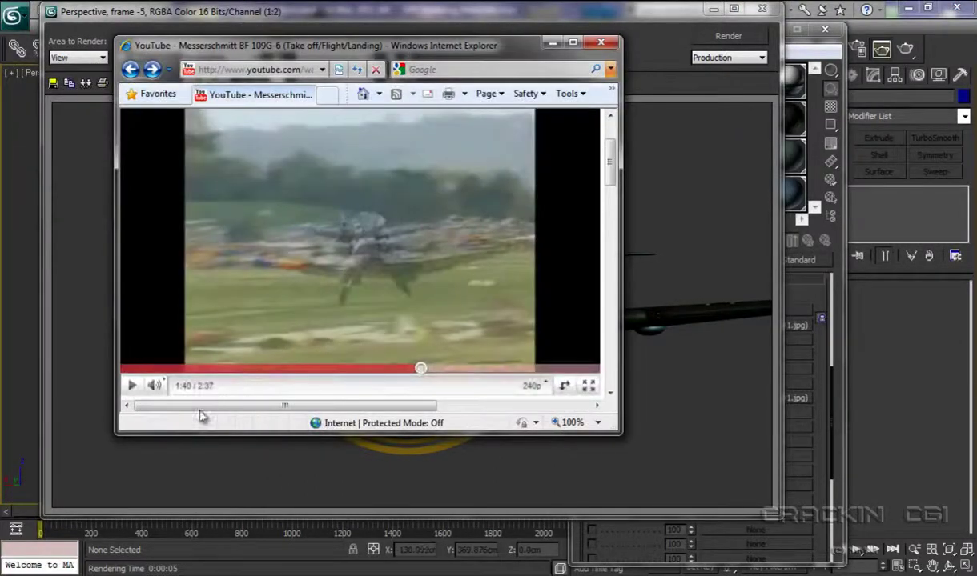
{"action": "left_click", "coordinate": [133, 386]}
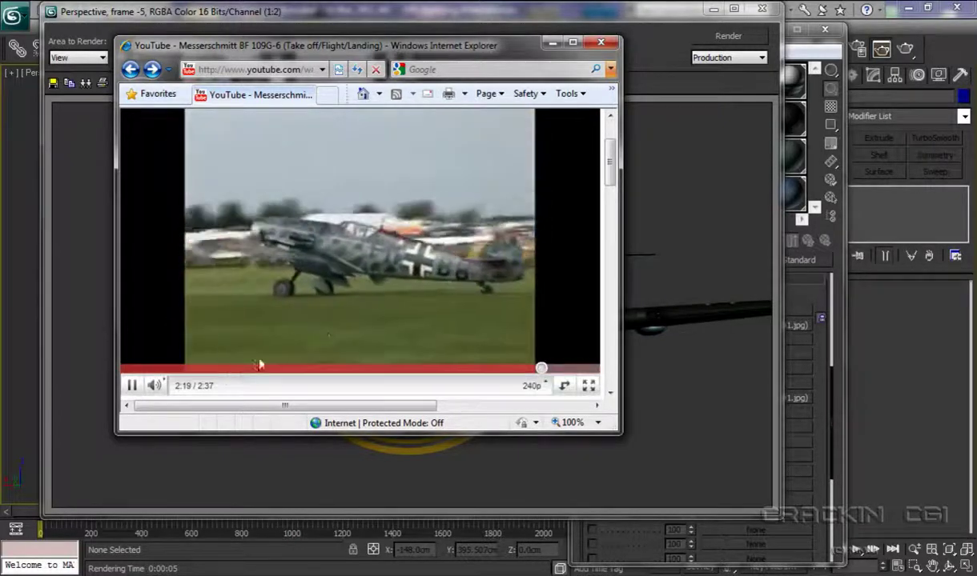
{"action": "left_click", "coordinate": [132, 386]}
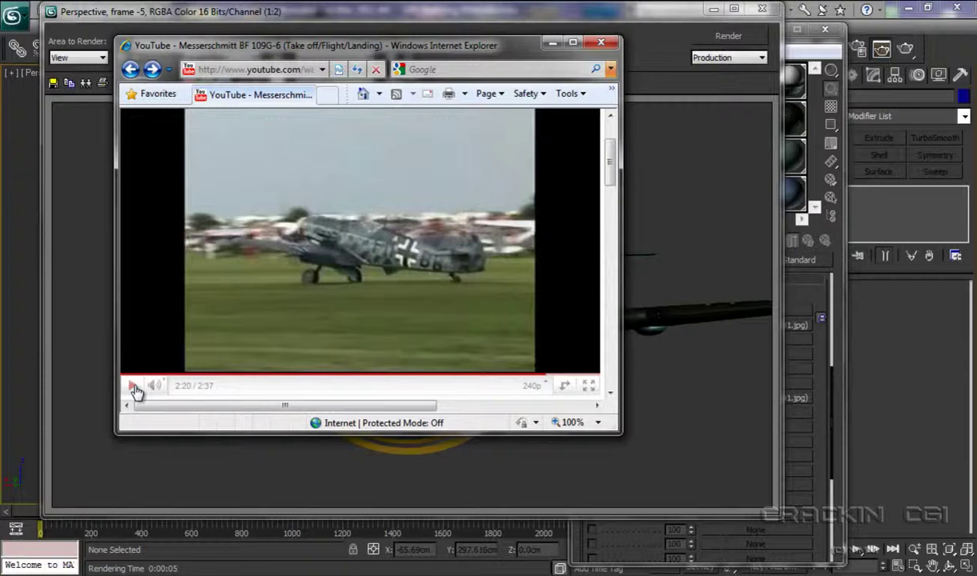
{"action": "left_click", "coordinate": [553, 42]}
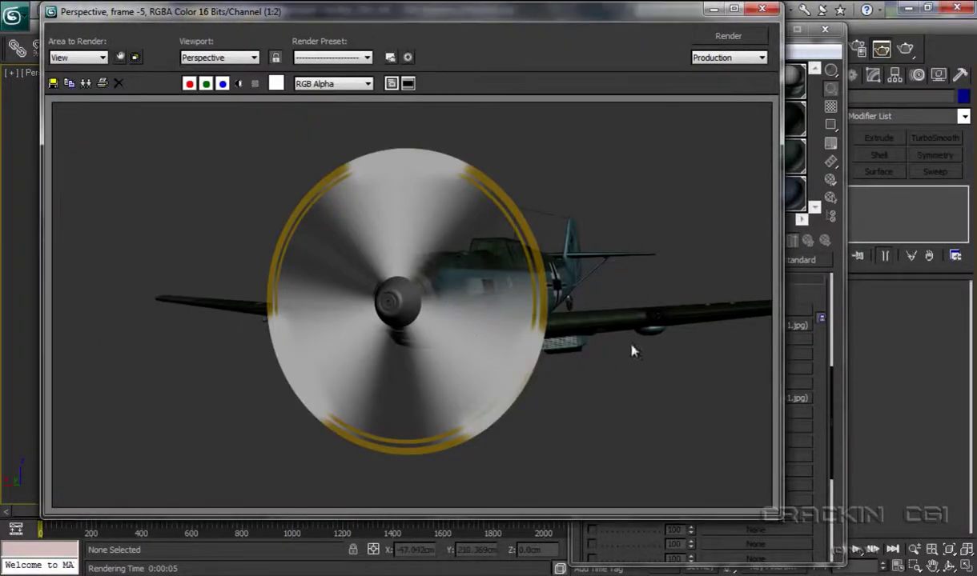
{"action": "left_click", "coordinate": [761, 8]}
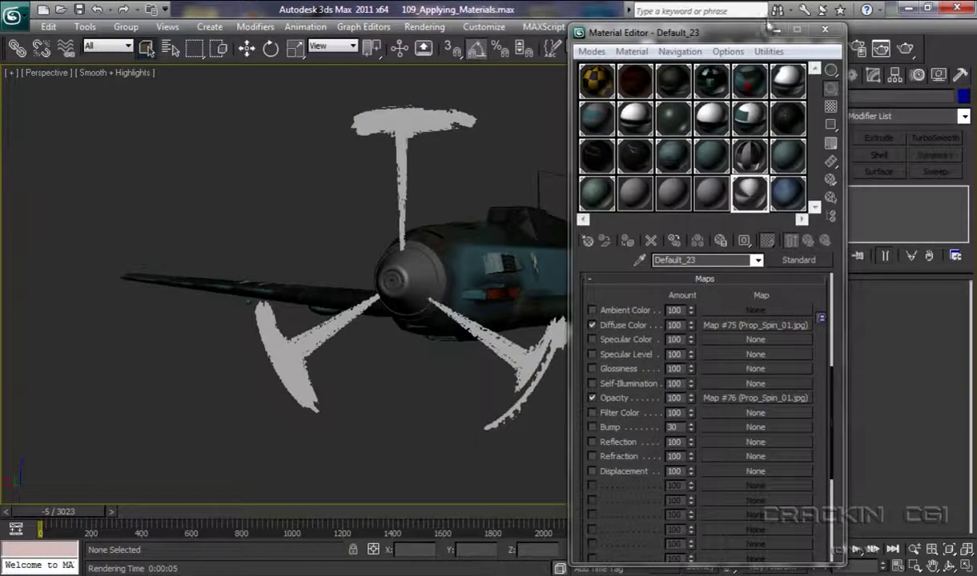
Step: Try an Opacity map amount of 47 in a test render of the Perspective view, and restore the amount to 100
{"action": "left_click_drag", "start_coordinate": [720, 40], "coordinate": [740, 30]}
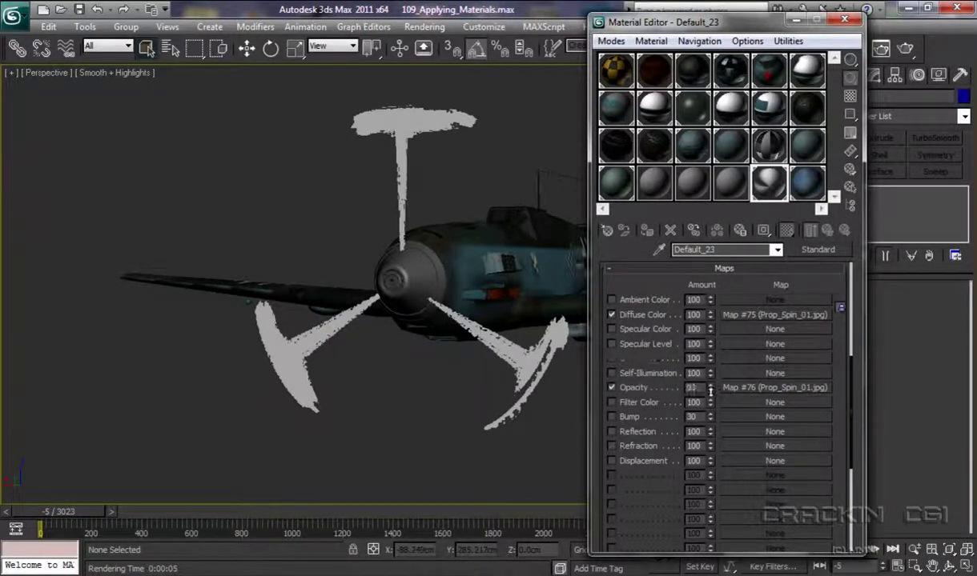
{"action": "left_click_drag", "start_coordinate": [710, 388], "coordinate": [715, 426]}
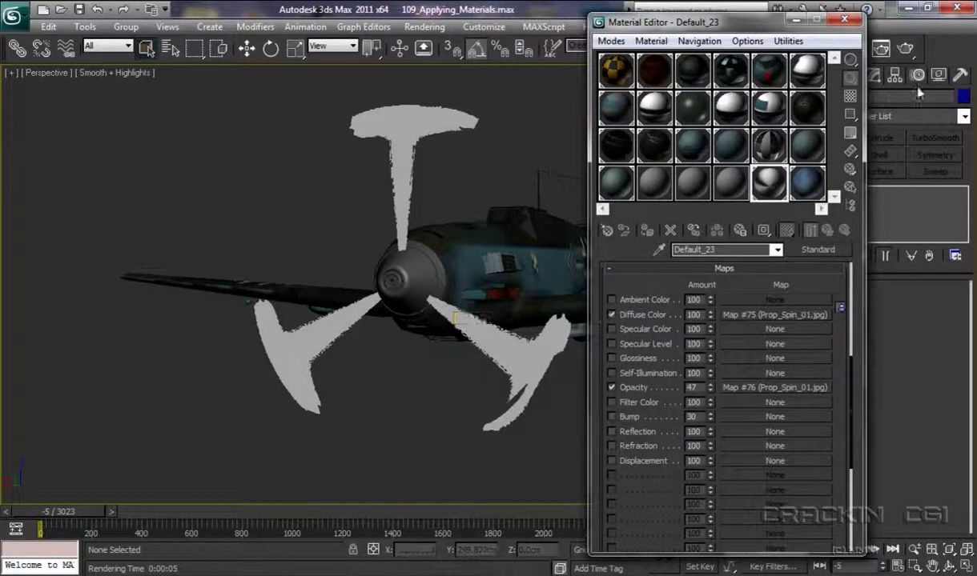
{"action": "left_click", "coordinate": [906, 51]}
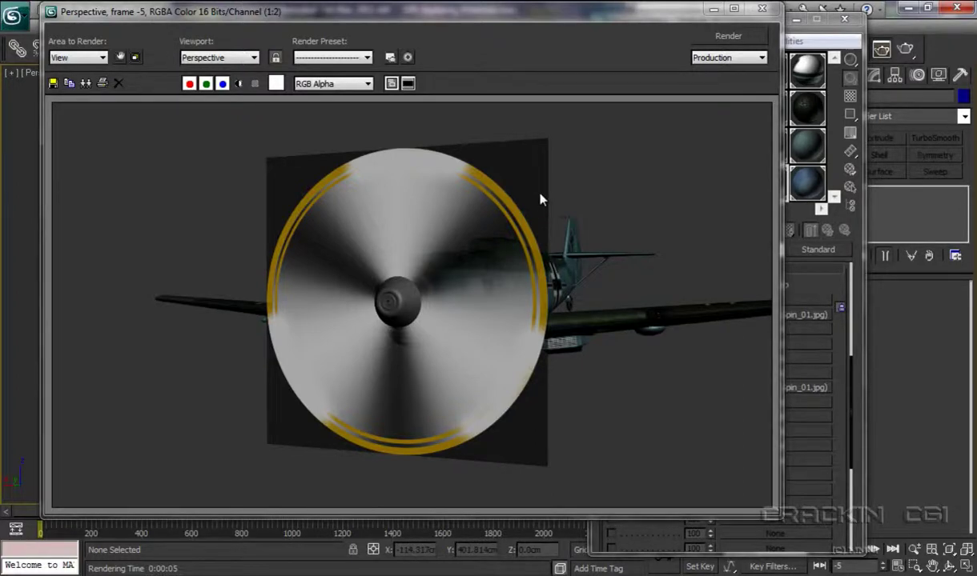
{"action": "left_click", "coordinate": [758, 12]}
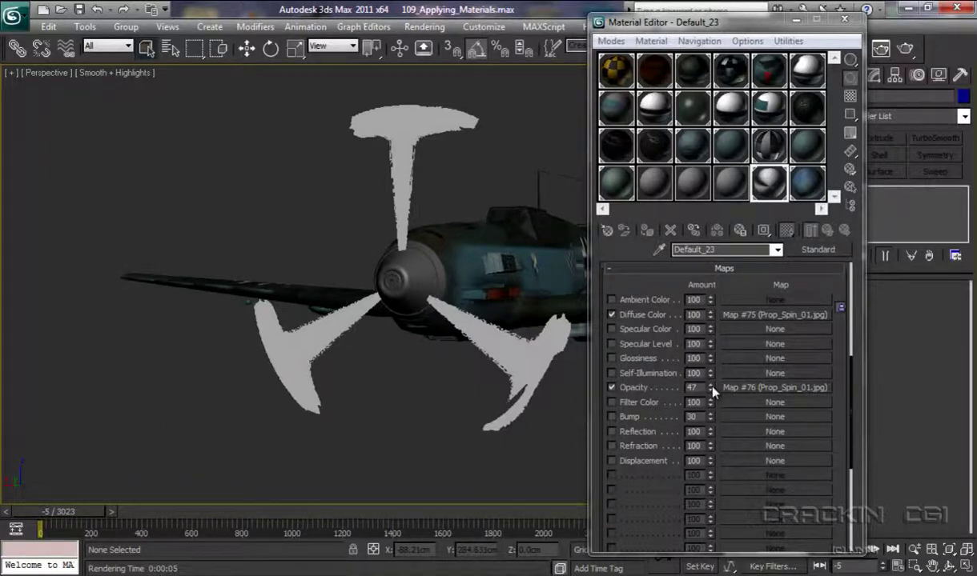
{"action": "left_click_drag", "start_coordinate": [709, 389], "coordinate": [712, 314]}
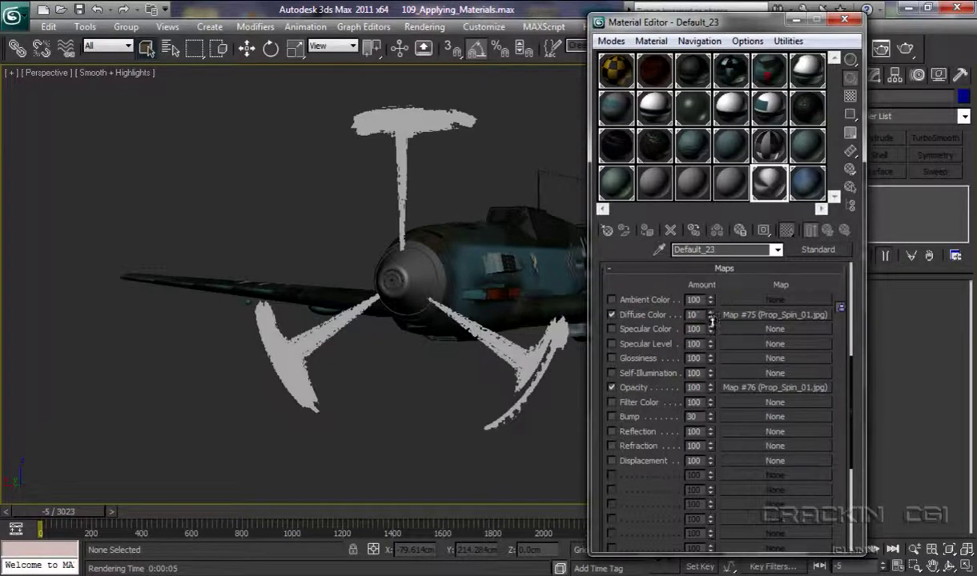
Step: Set the Diffuse Color map amount to 48 and render the Perspective view
{"action": "left_click_drag", "start_coordinate": [710, 314], "coordinate": [713, 360]}
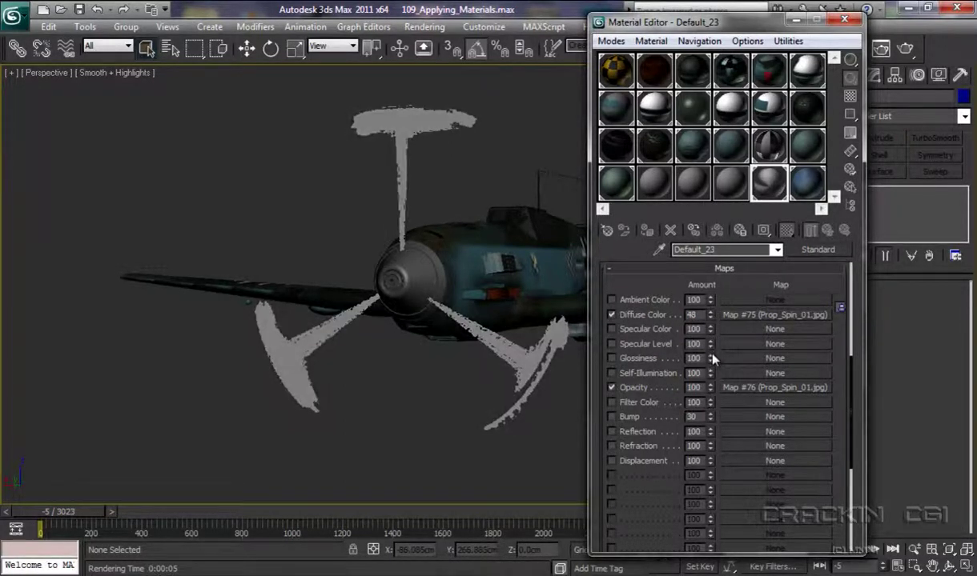
{"action": "left_click", "coordinate": [907, 55]}
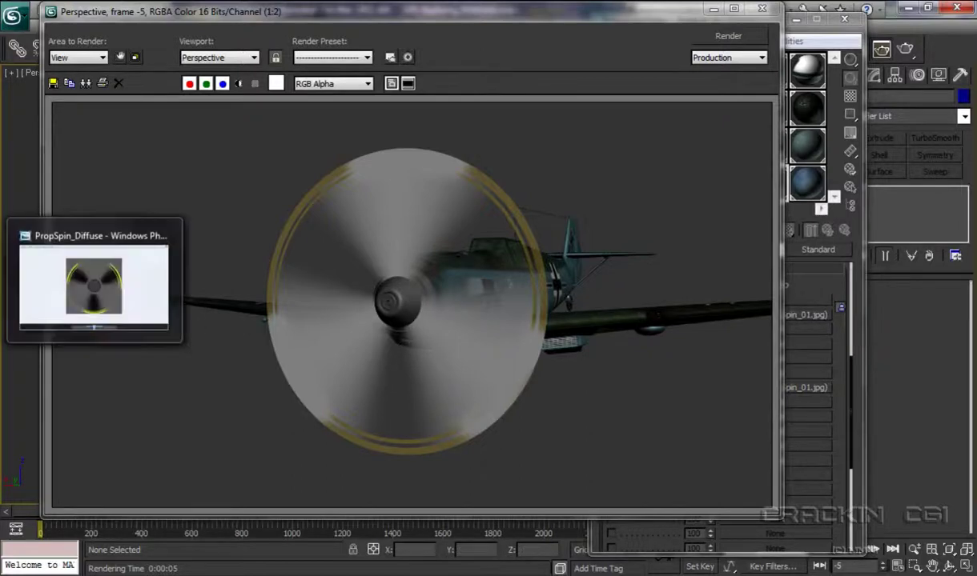
Step: View the PropSpin_Diffuse and PropSpin_SpecA images in Windows Photo Viewer, and close the viewer and the render
{"action": "left_click", "coordinate": [86, 280]}
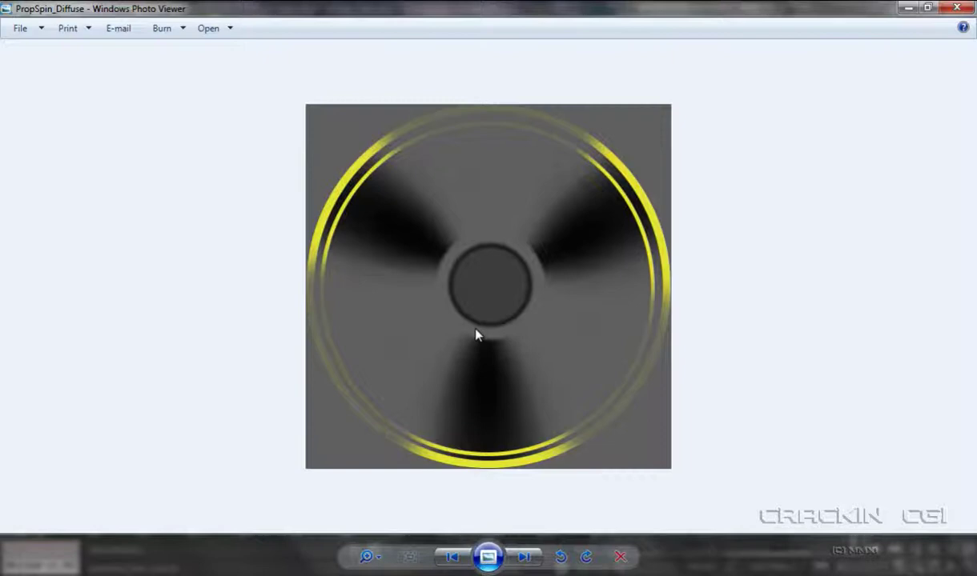
{"action": "left_click", "coordinate": [523, 558]}
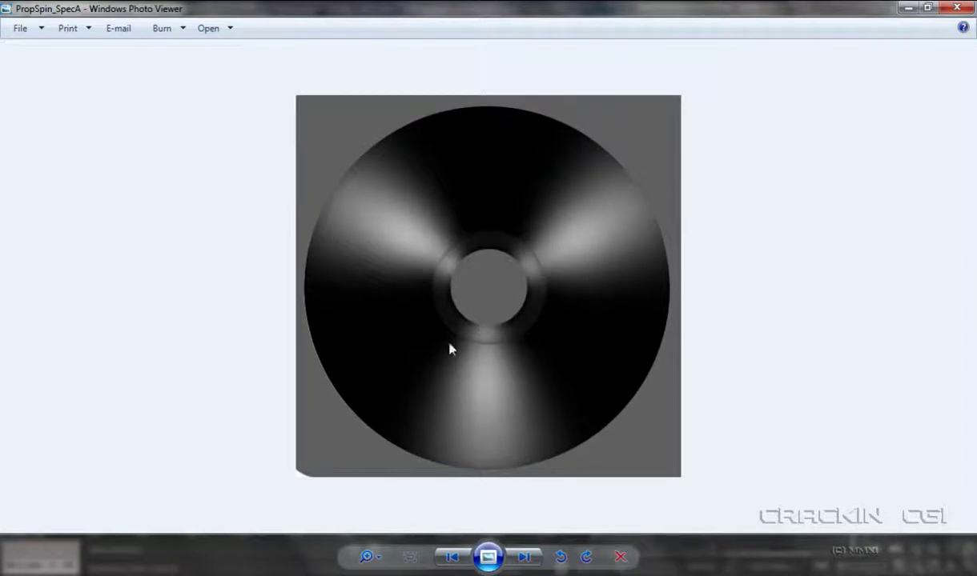
{"action": "left_click", "coordinate": [453, 558]}
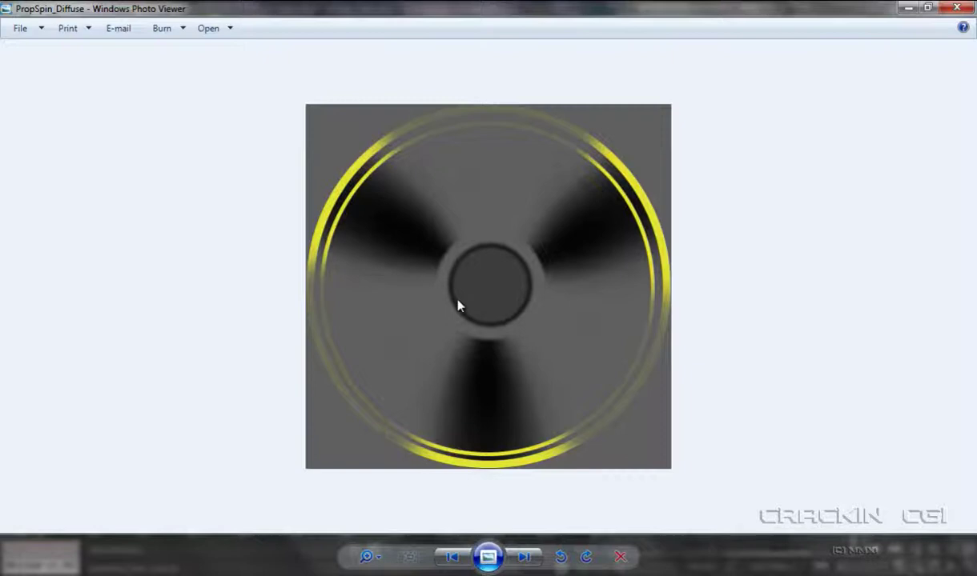
{"action": "left_click", "coordinate": [956, 9]}
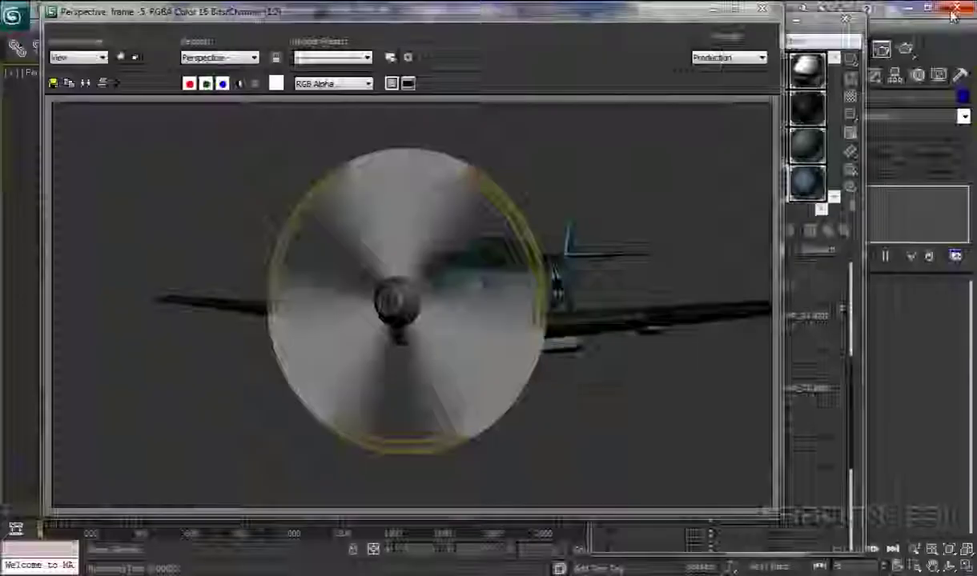
{"action": "left_click", "coordinate": [762, 10]}
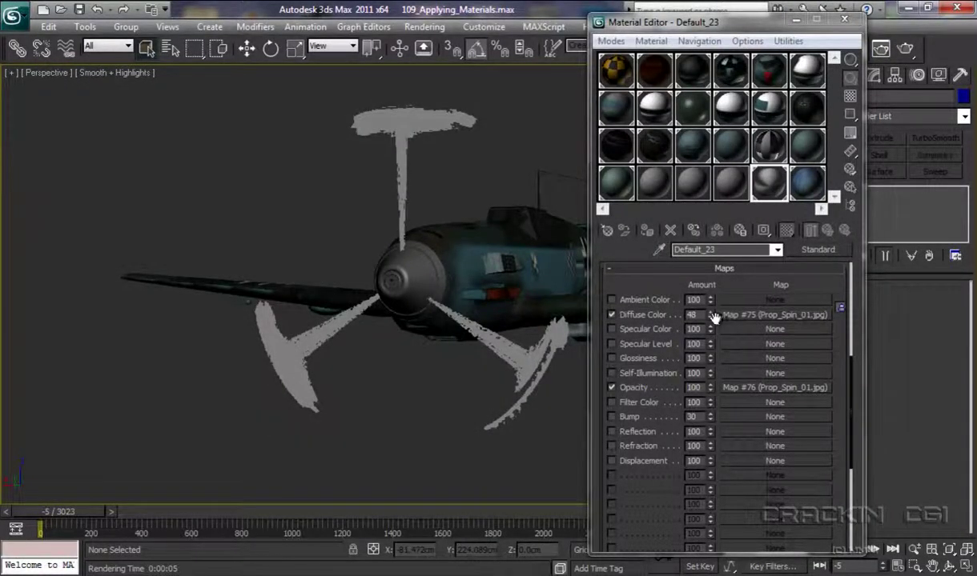
Step: Set the Diffuse Color map amount to 100 and replace its bitmap with PropSpin_Diffuse.jpg
{"action": "left_click_drag", "start_coordinate": [709, 315], "coordinate": [718, 230]}
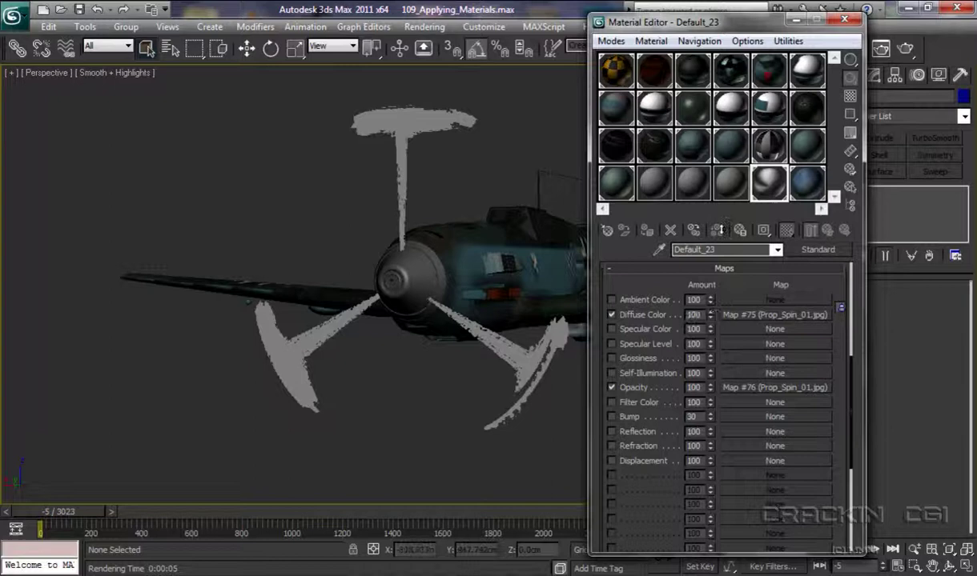
{"action": "left_click", "coordinate": [773, 317]}
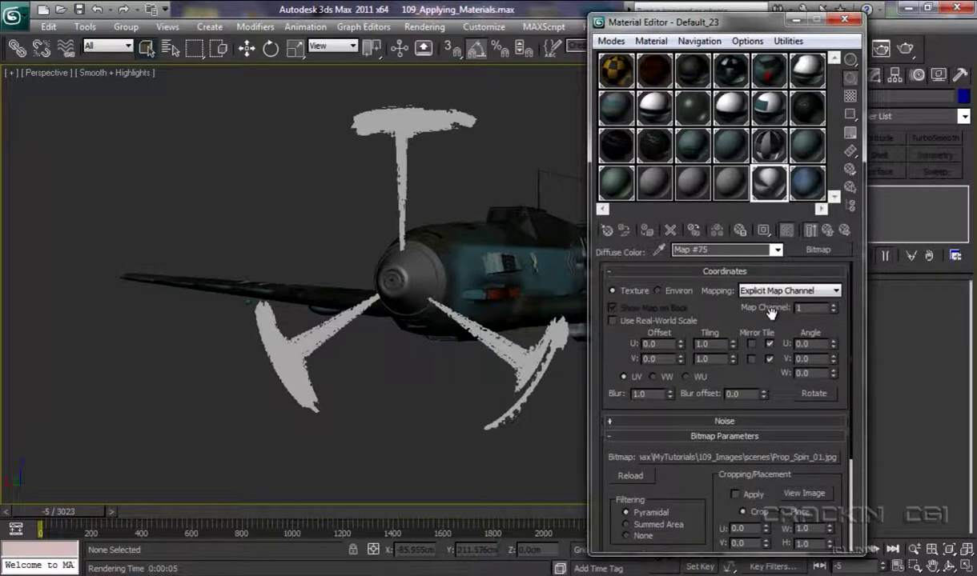
{"action": "left_click", "coordinate": [729, 463]}
{"action": "scroll", "coordinate": [900, 251], "scroll_direction": "down", "scroll_amount": 2}
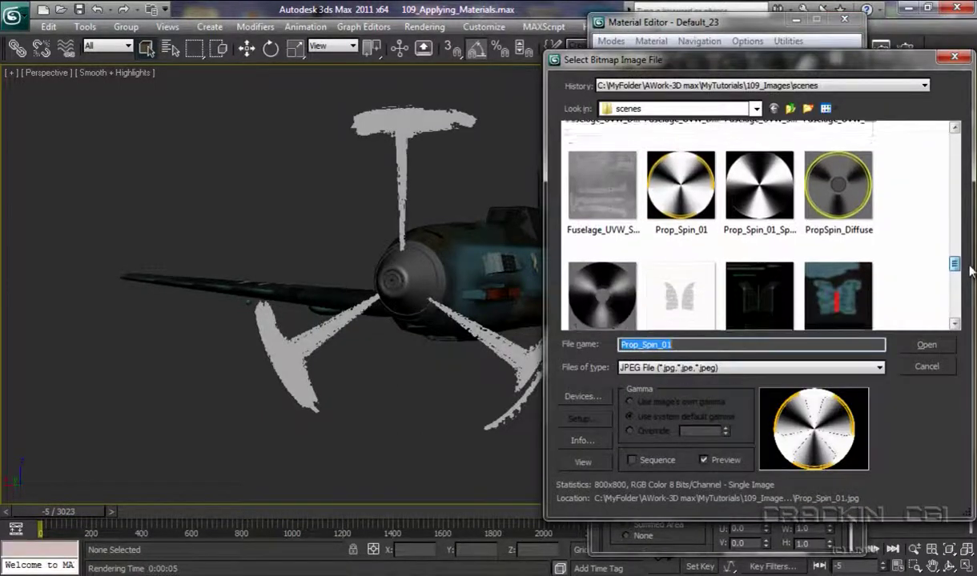
{"action": "double_click", "coordinate": [849, 184]}
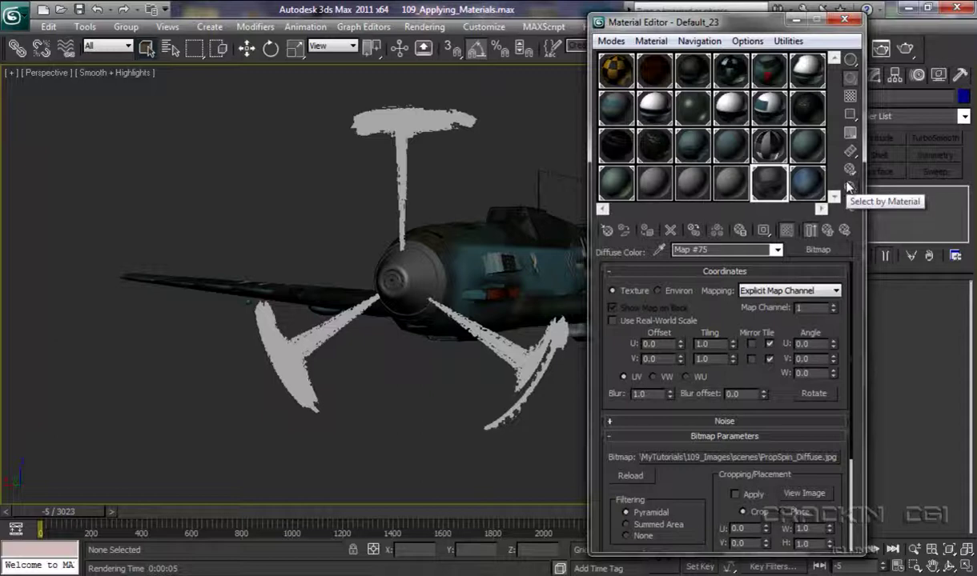
{"action": "left_click", "coordinate": [827, 231]}
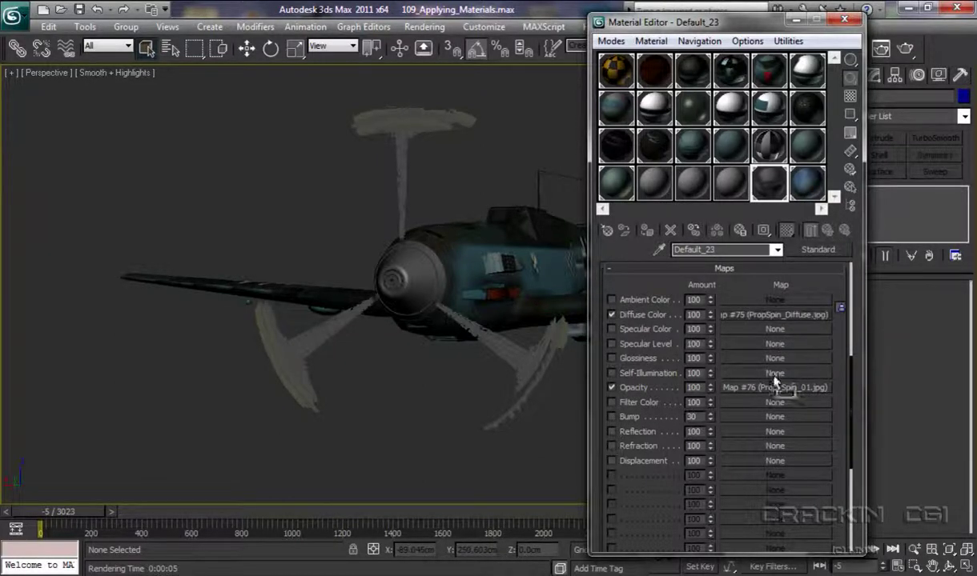
Step: Copy the Diffuse Color map into the Opacity slot as a non-instanced copy and test-render the Perspective view
{"action": "left_click_drag", "start_coordinate": [775, 382], "coordinate": [736, 369]}
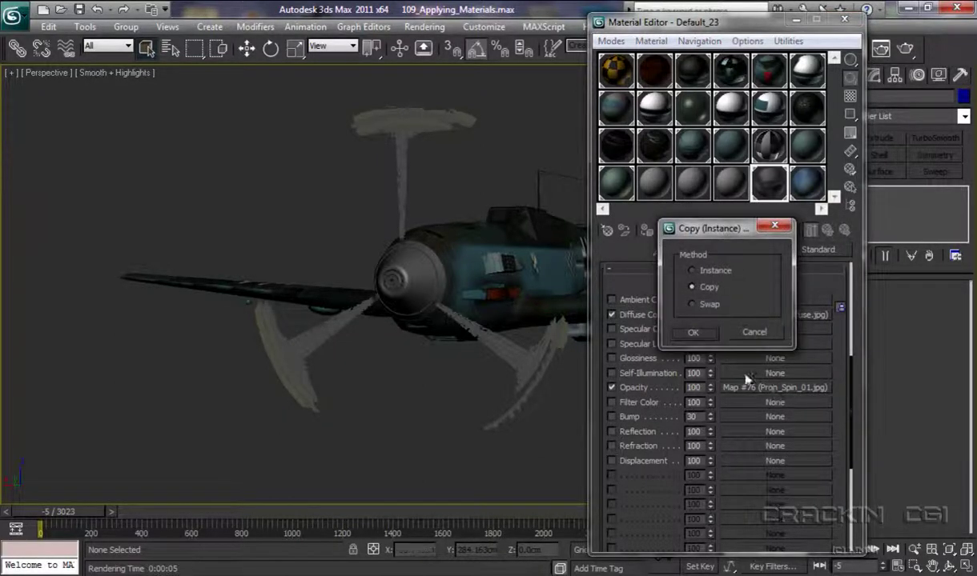
{"action": "left_click", "coordinate": [701, 335]}
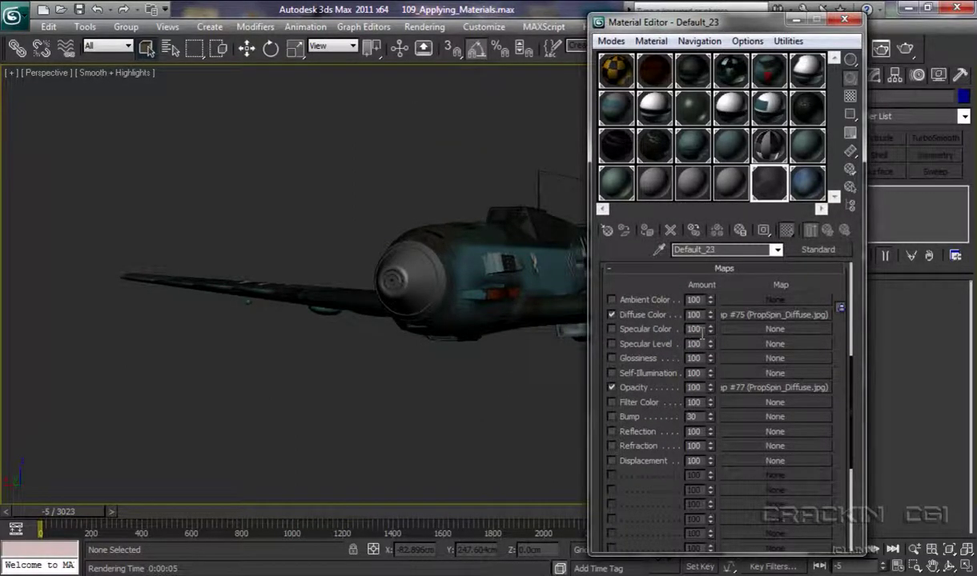
{"action": "left_click", "coordinate": [907, 51]}
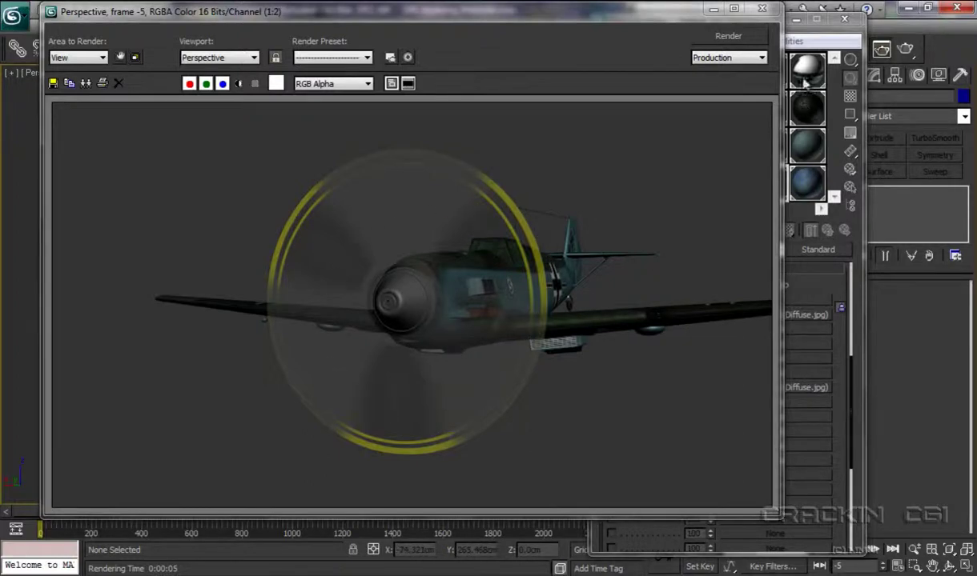
{"action": "left_click", "coordinate": [761, 10]}
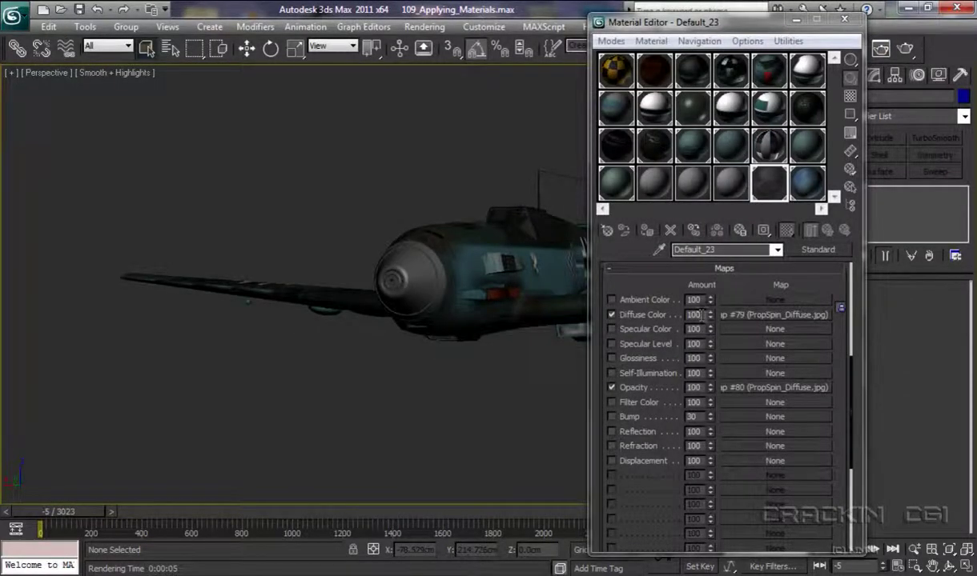
Step: Try a Diffuse Color map amount of 40 in a test render of the Perspective view
{"action": "left_click_drag", "start_coordinate": [710, 318], "coordinate": [712, 359]}
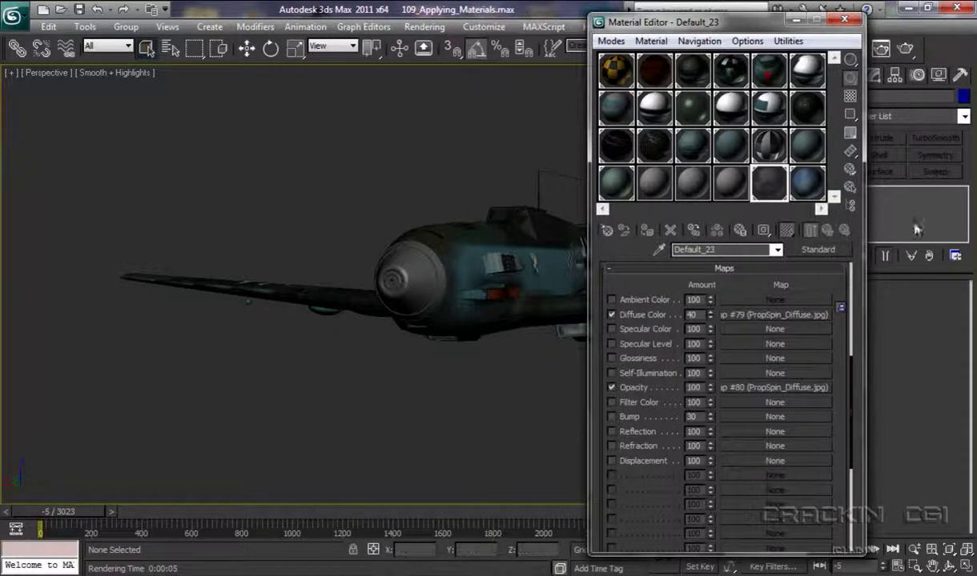
{"action": "left_click", "coordinate": [905, 49]}
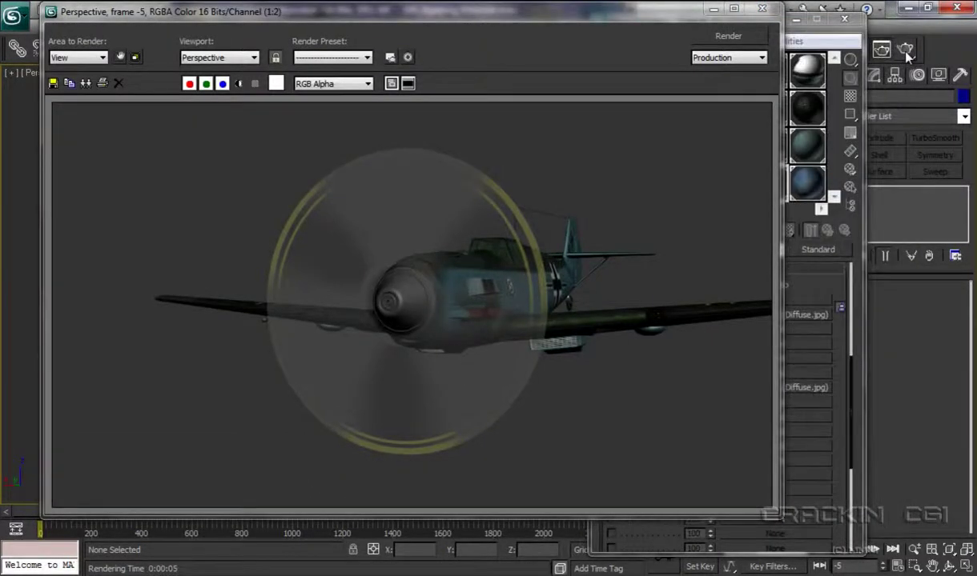
{"action": "left_click", "coordinate": [762, 9]}
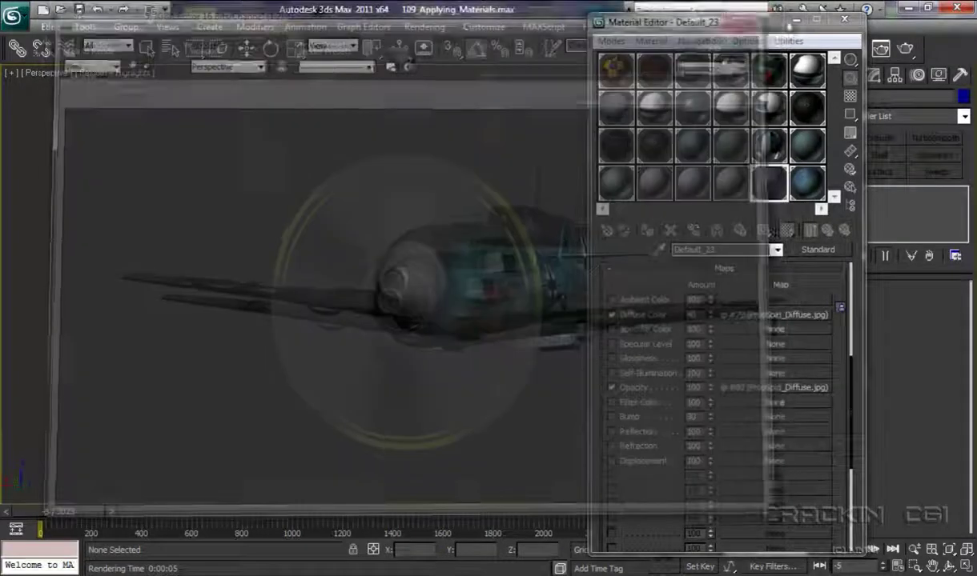
Step: Unhide the sky backdrop Plane001 in the Scene_Set layer and render the propeller against it
{"action": "left_click", "coordinate": [795, 18]}
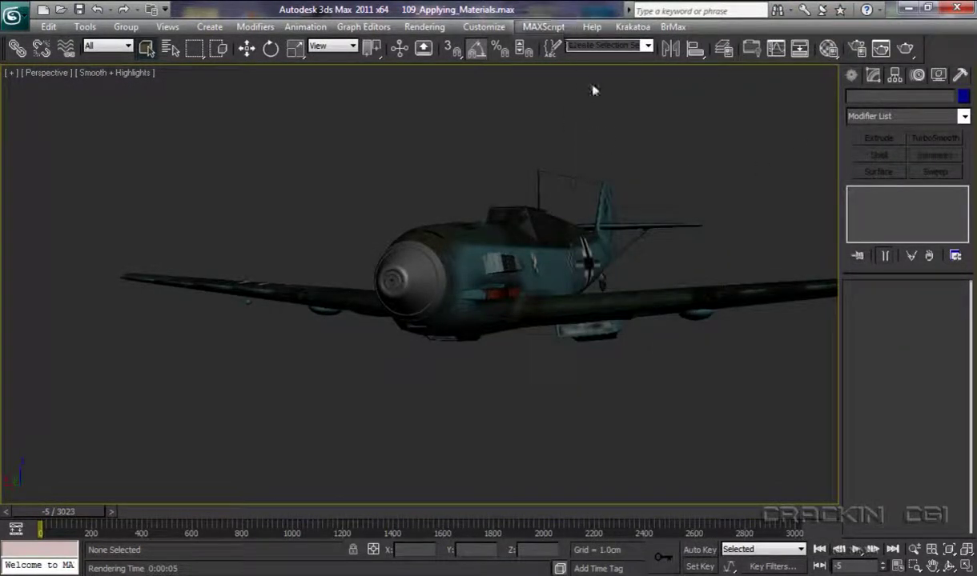
{"action": "left_click", "coordinate": [725, 51]}
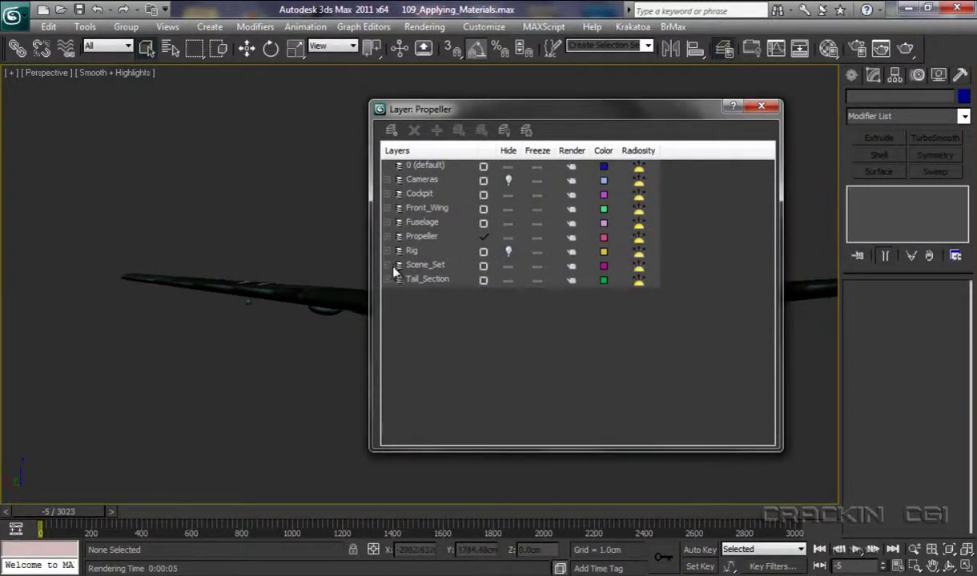
{"action": "left_click", "coordinate": [388, 265]}
{"action": "left_click", "coordinate": [430, 264]}
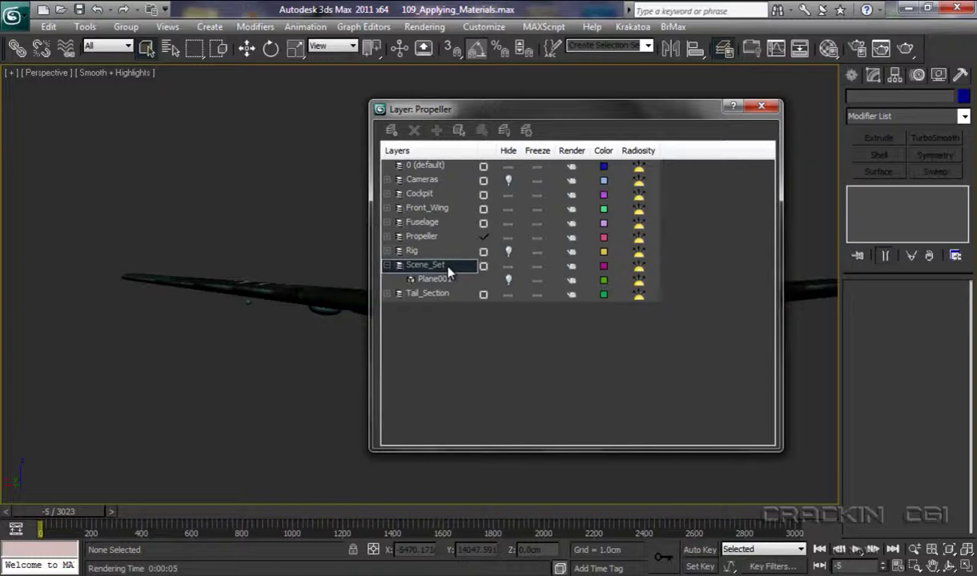
{"action": "left_click", "coordinate": [507, 280]}
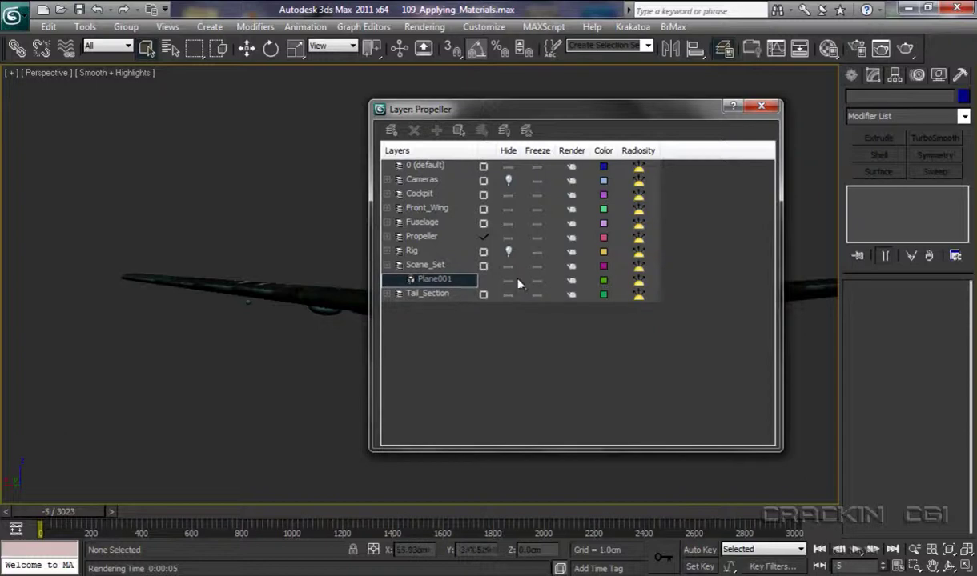
{"action": "left_click", "coordinate": [762, 107]}
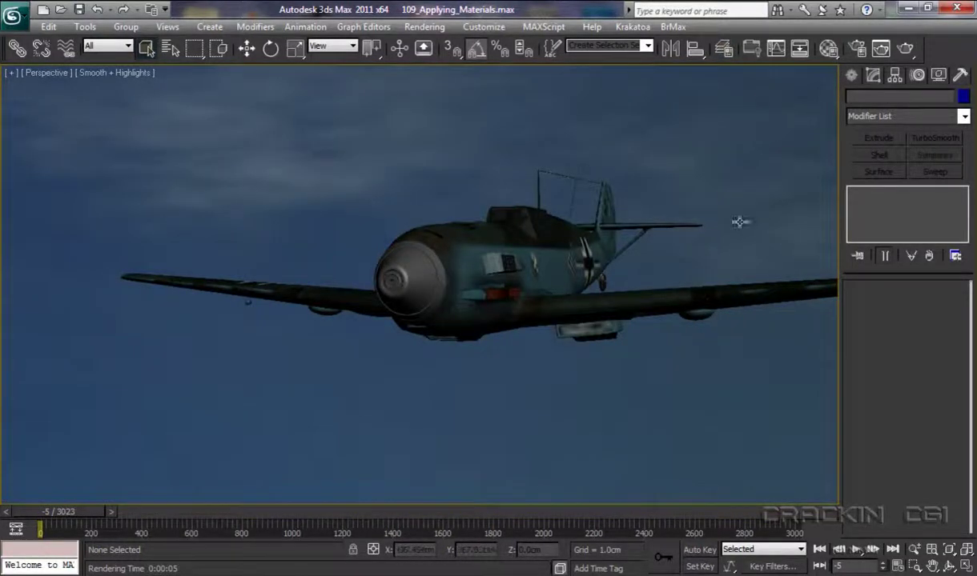
{"action": "left_click", "coordinate": [906, 48]}
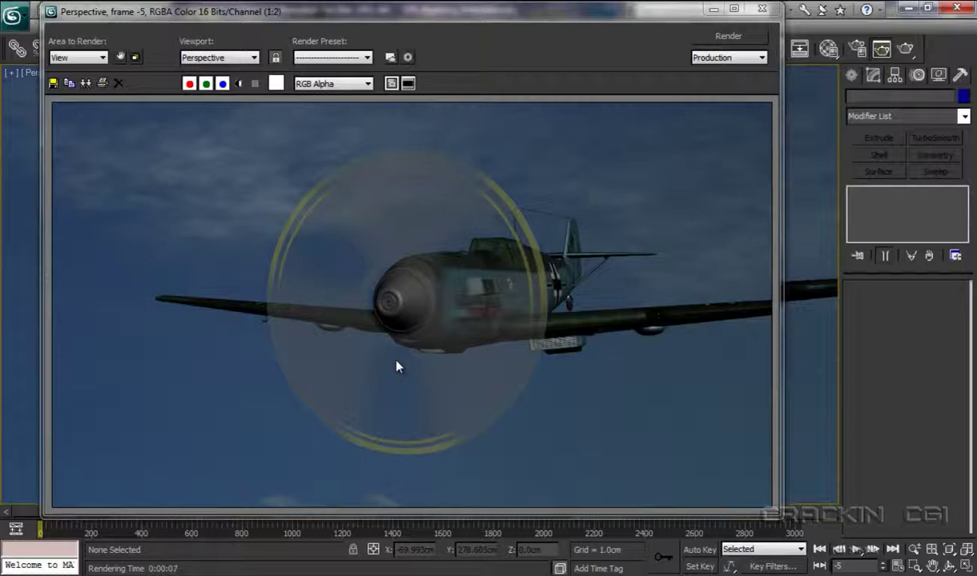
{"action": "left_click", "coordinate": [762, 10]}
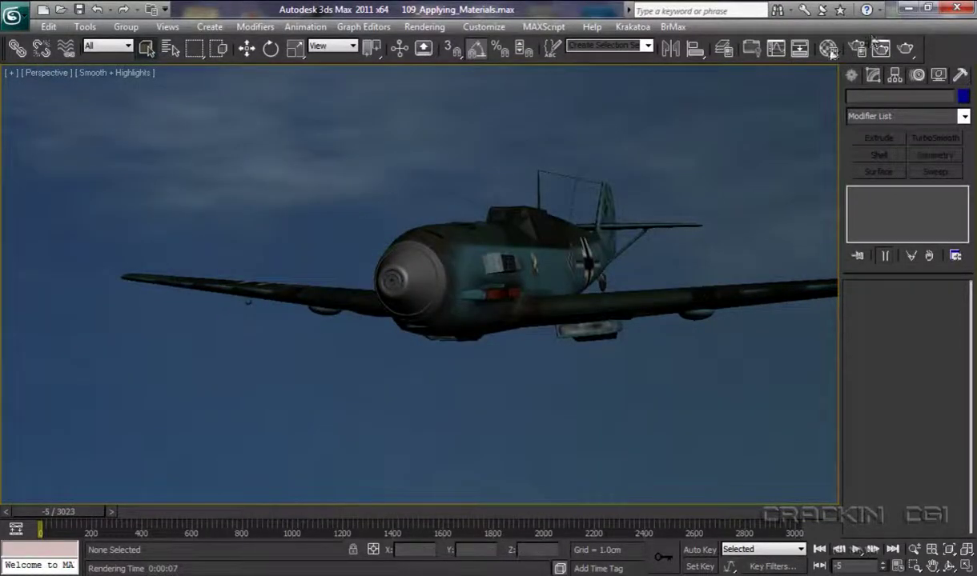
Step: Assign the PropSpin_SpecA bitmap to the propeller material's Specular Level map and render the Perspective view
{"action": "left_click", "coordinate": [829, 50]}
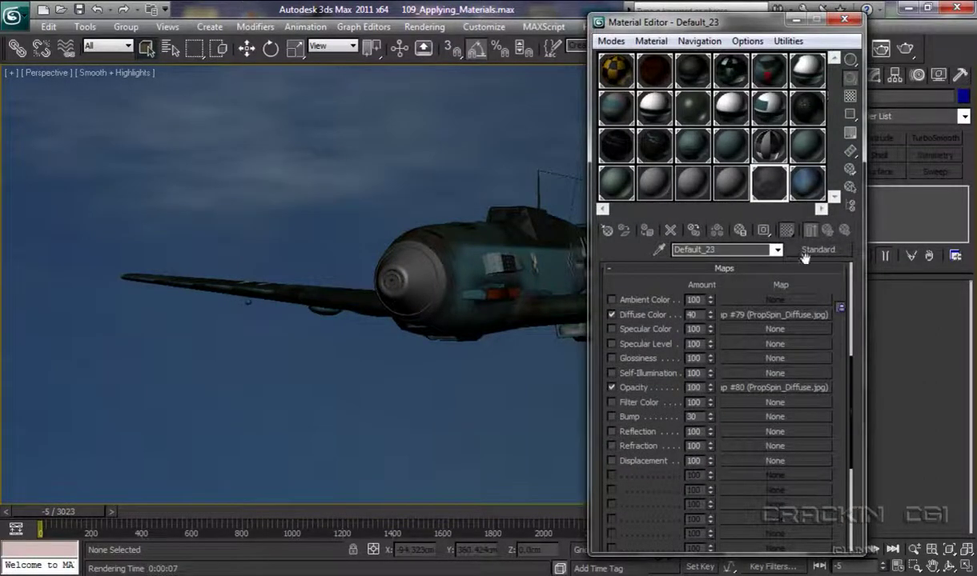
{"action": "left_click", "coordinate": [771, 344]}
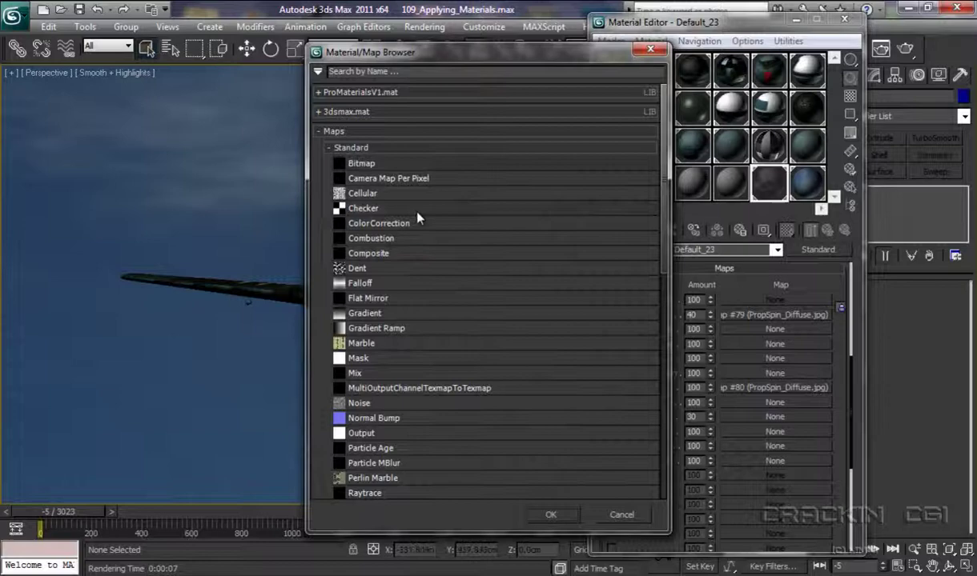
{"action": "double_click", "coordinate": [361, 164]}
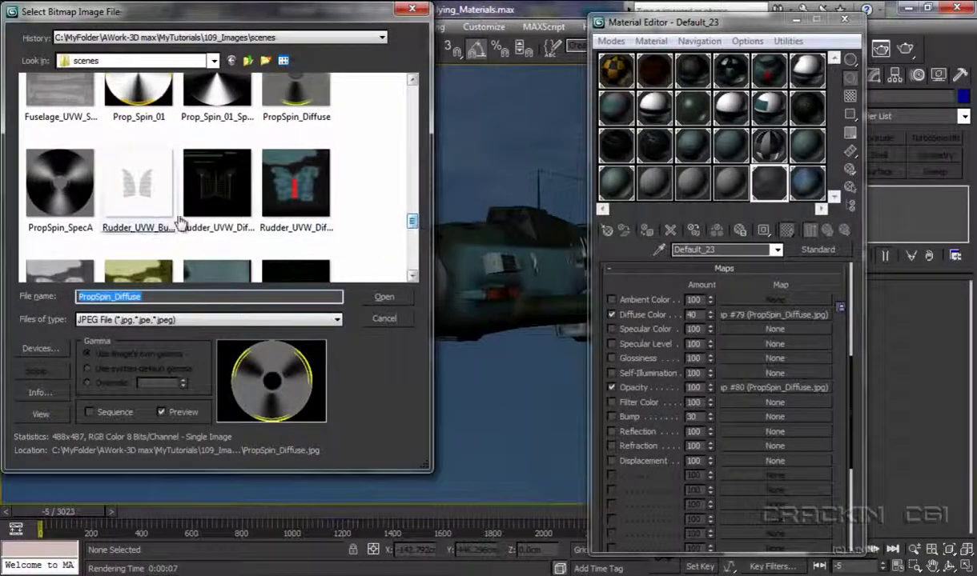
{"action": "left_click", "coordinate": [68, 202]}
{"action": "double_click", "coordinate": [68, 202]}
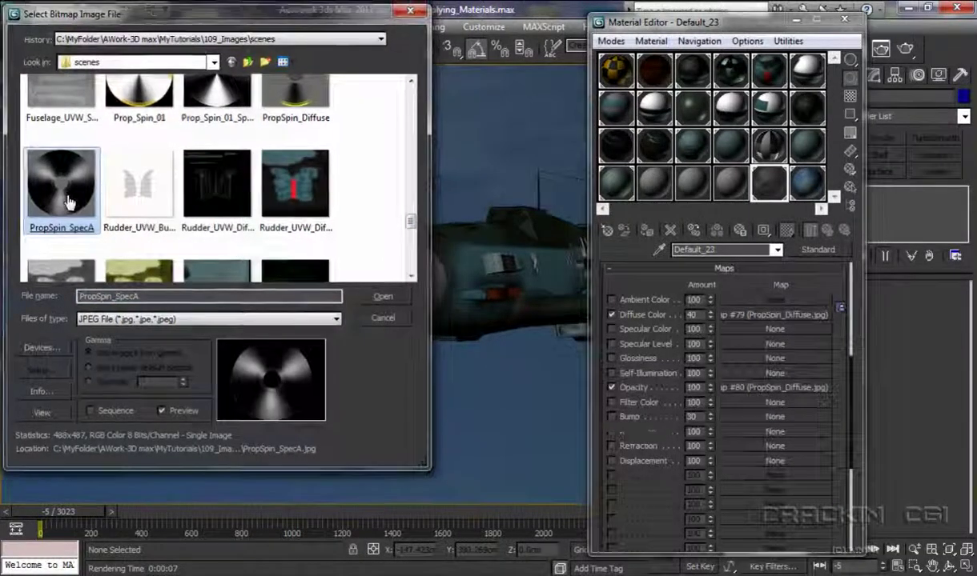
{"action": "left_click", "coordinate": [906, 48]}
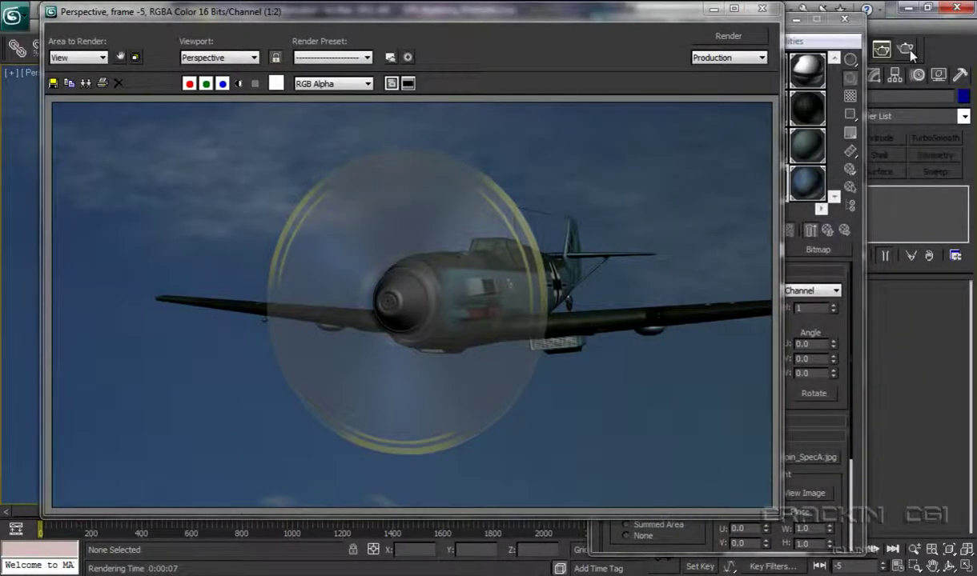
Step: Set the Diffuse Color map amount to 100, render the Perspective view, and close the render and the Material Editor
{"action": "left_click", "coordinate": [858, 51]}
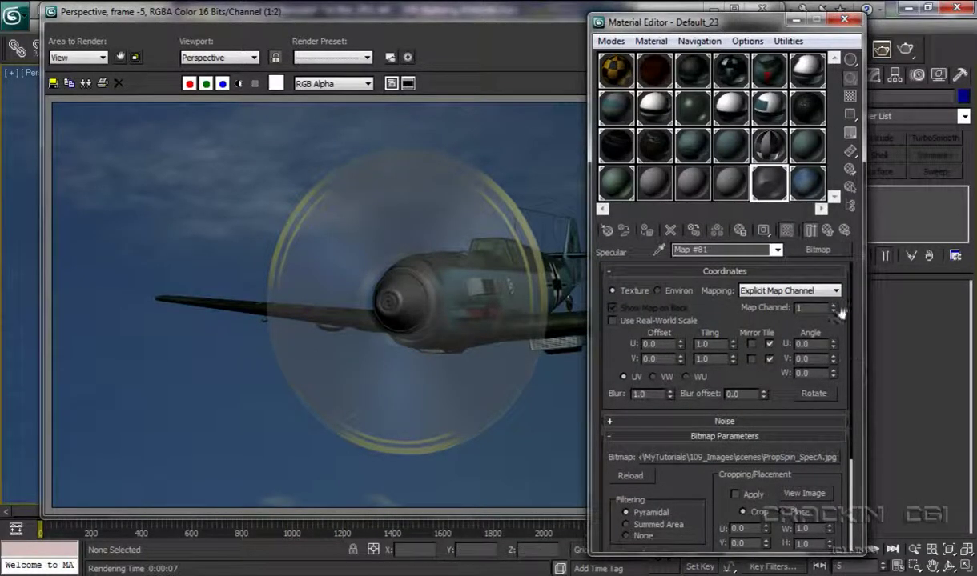
{"action": "left_click", "coordinate": [831, 232]}
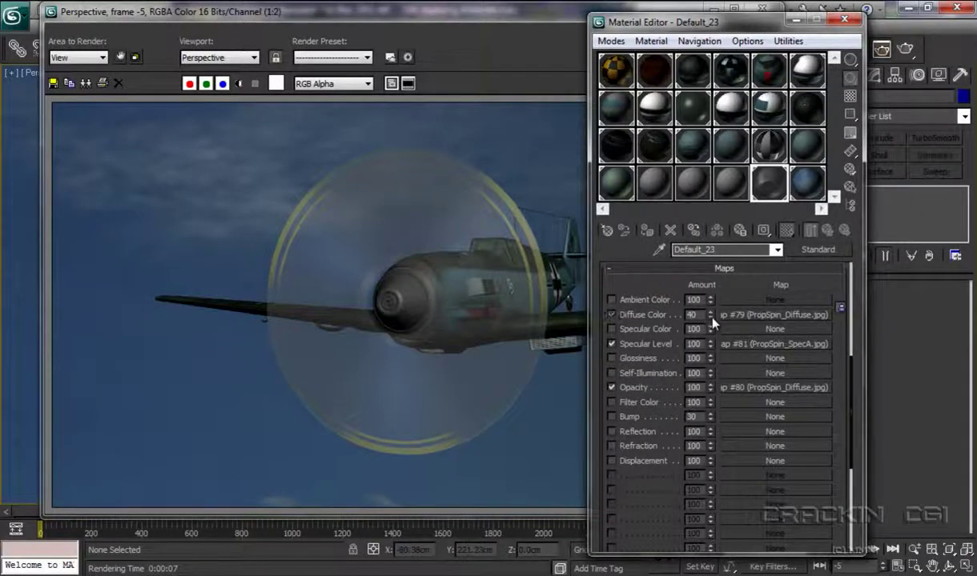
{"action": "left_click_drag", "start_coordinate": [711, 318], "coordinate": [685, 224]}
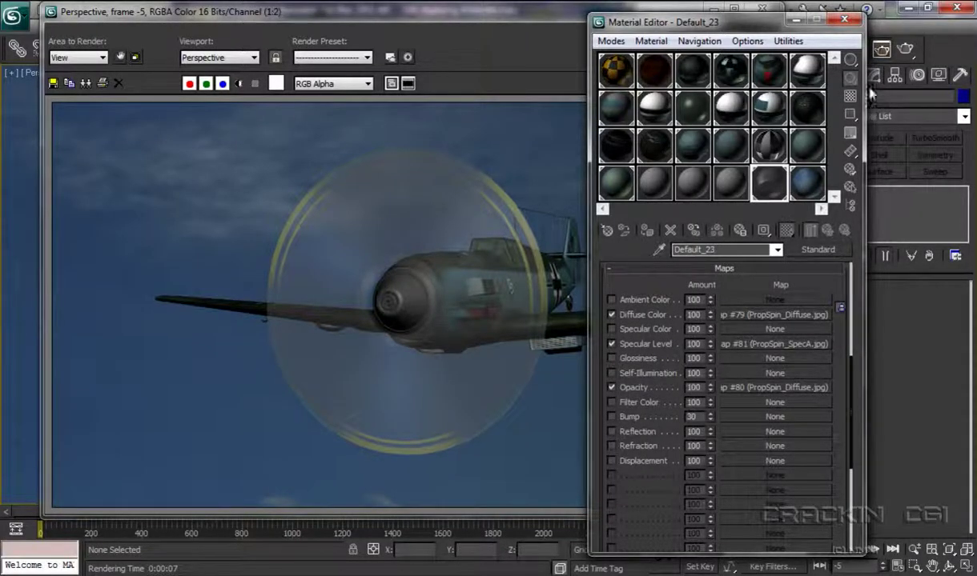
{"action": "left_click", "coordinate": [904, 51]}
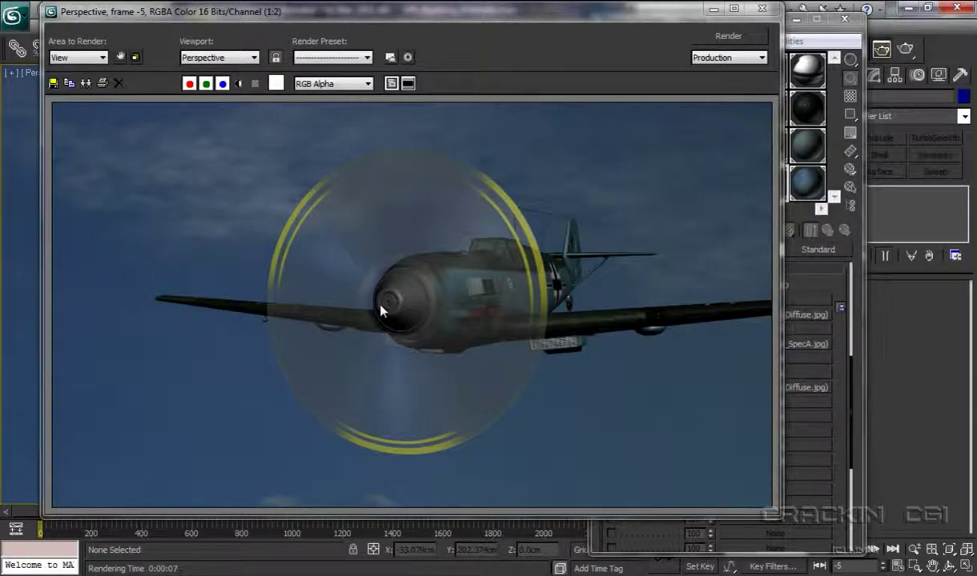
{"action": "left_click", "coordinate": [762, 9]}
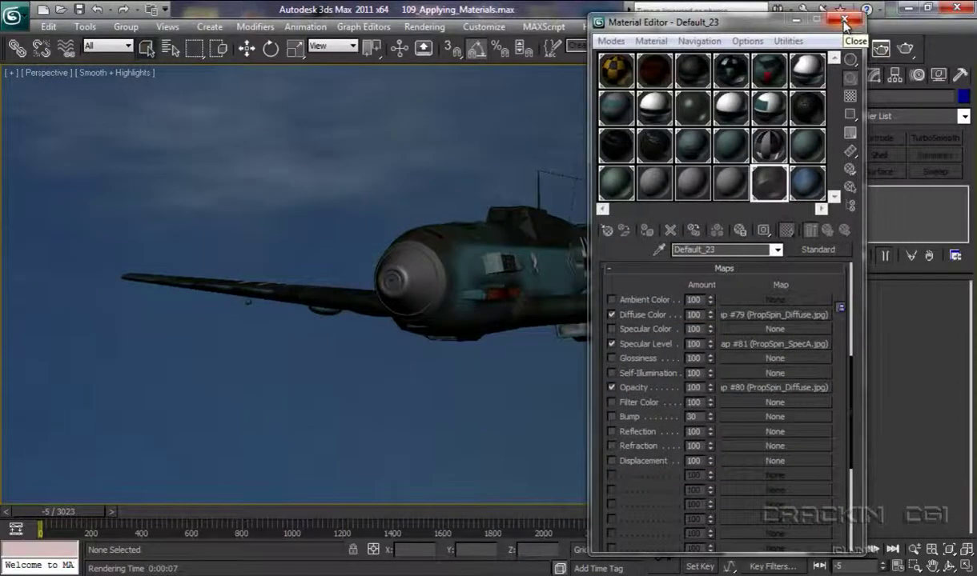
{"action": "left_click", "coordinate": [843, 18]}
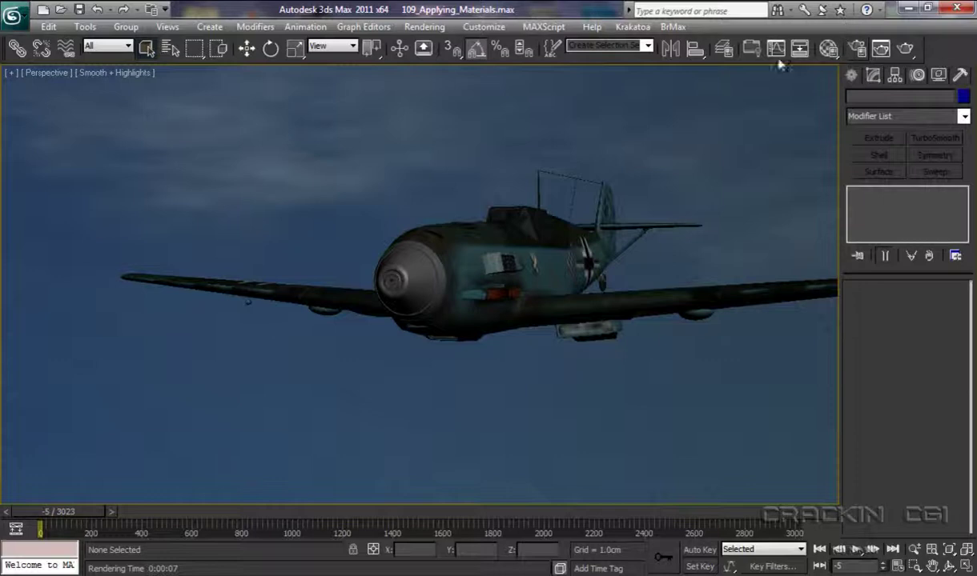
Step: Unhide the Rig layer so its control helpers can be picked in the Perspective view
{"action": "left_click", "coordinate": [725, 50]}
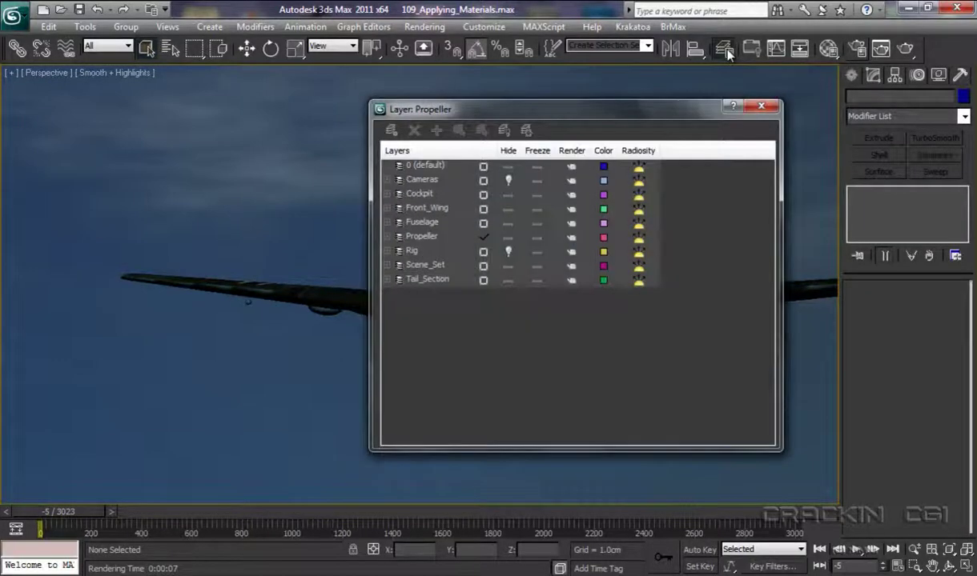
{"action": "left_click", "coordinate": [508, 253]}
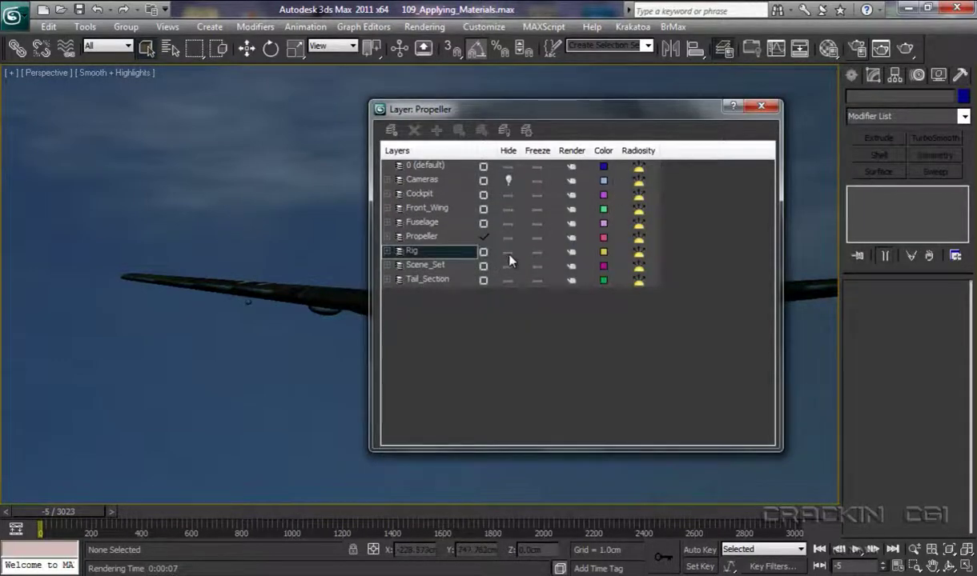
{"action": "left_click", "coordinate": [761, 108]}
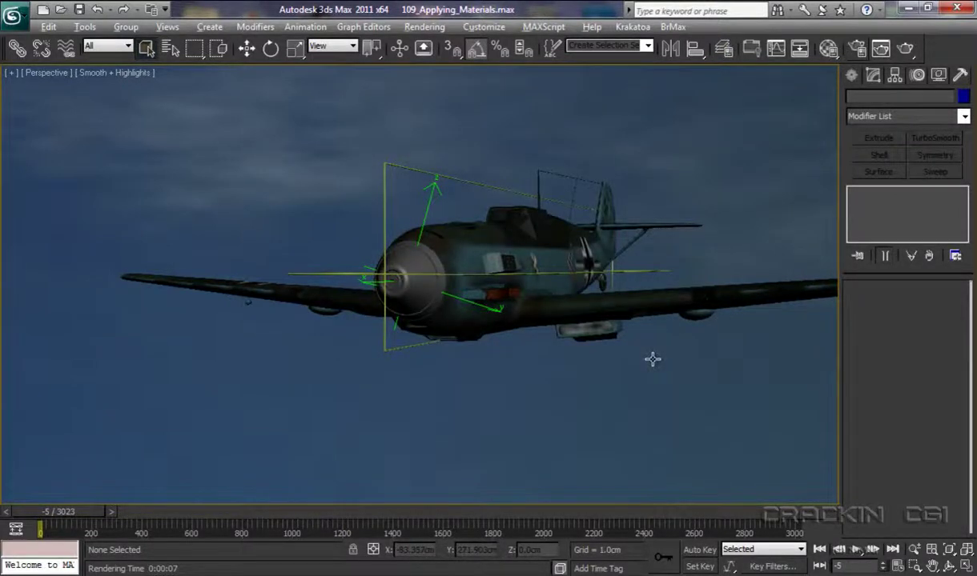
Step: Link the propeller plane Plane002 to the PtCnt_Prop point helper at the nose cone as its parent
{"action": "middle_click_drag", "start_coordinate": [652, 358], "coordinate": [606, 367], "text": "alt"}
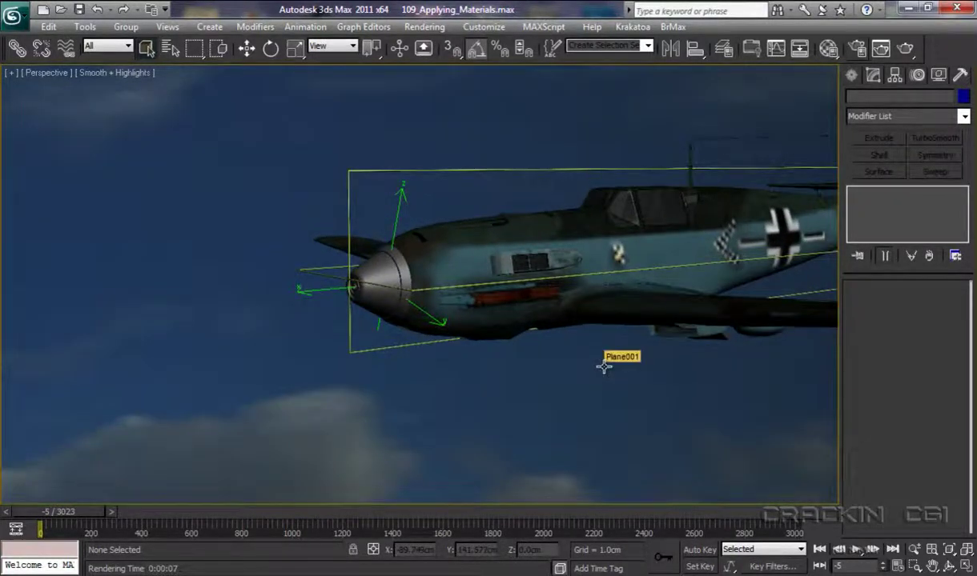
{"action": "left_click", "coordinate": [17, 50]}
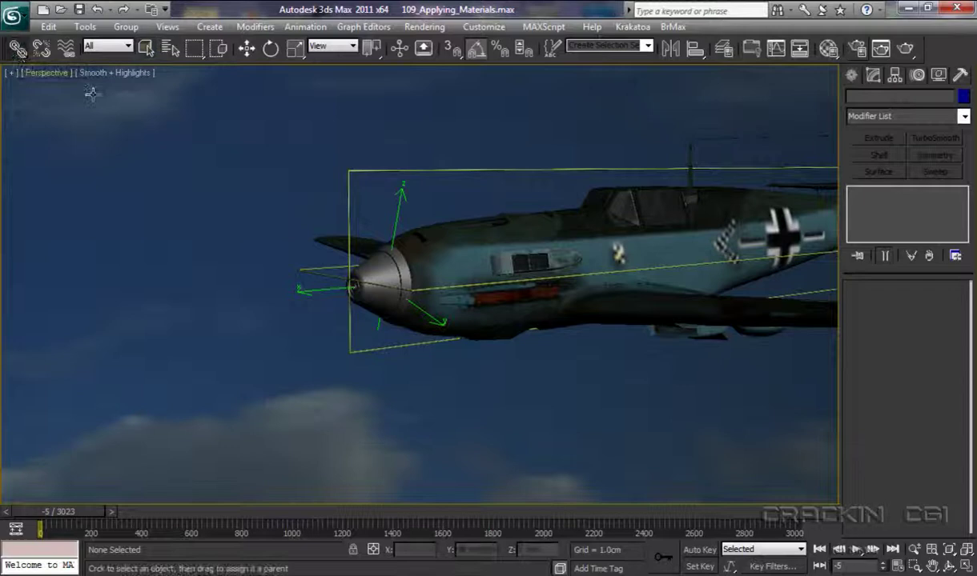
{"action": "left_click", "coordinate": [363, 153]}
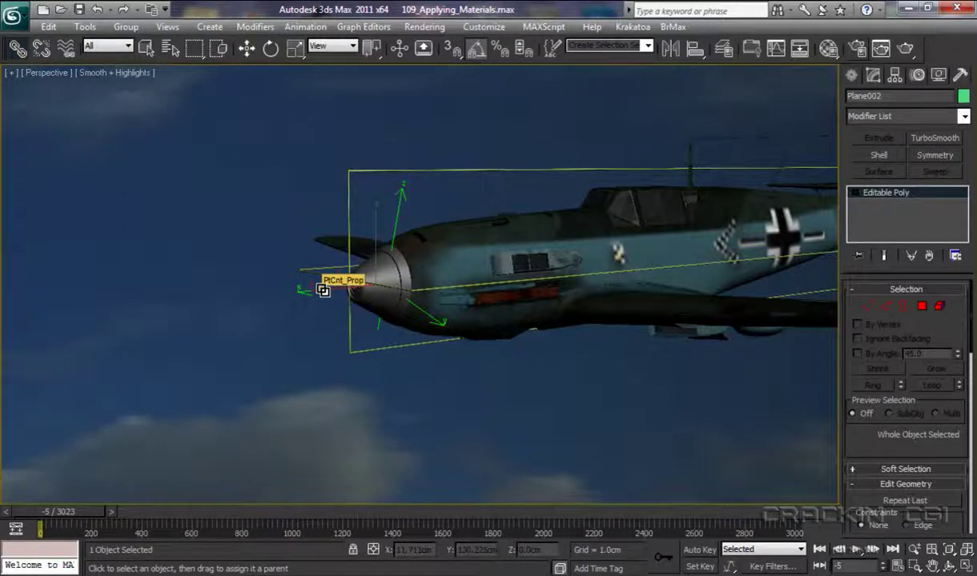
{"action": "left_click_drag", "start_coordinate": [322, 286], "coordinate": [569, 230]}
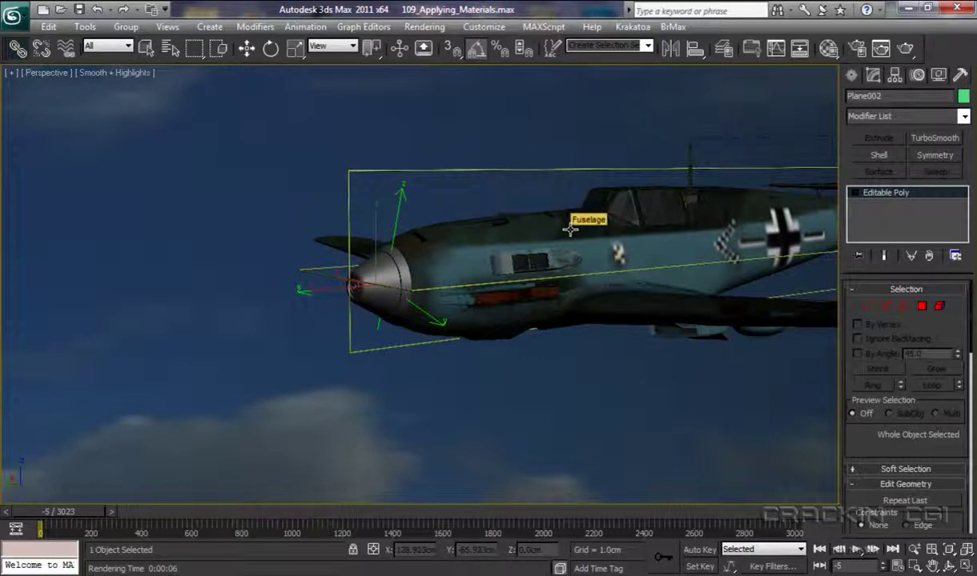